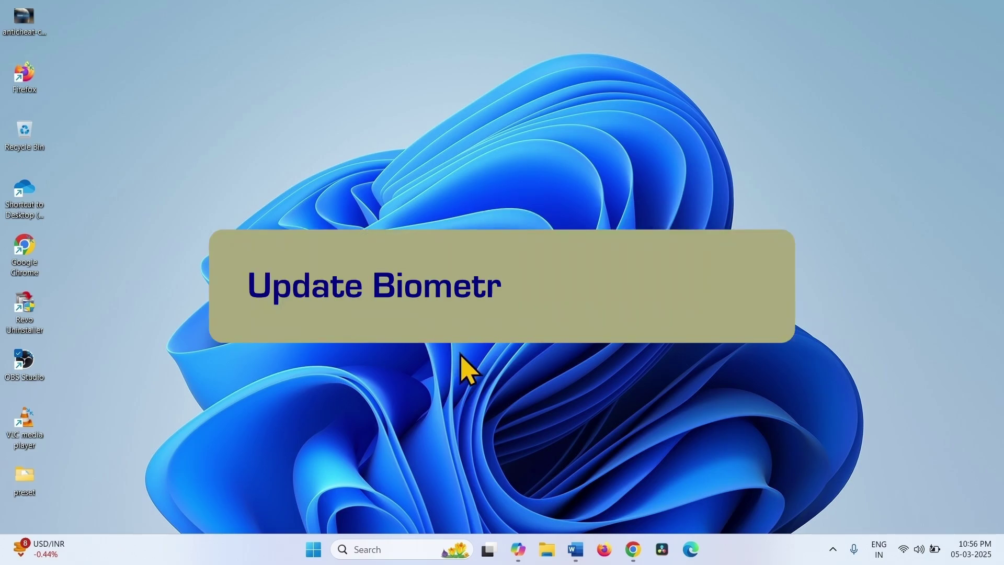
# - Launch Device Manager from the Win+X menu and move its window toward the screen centre
pyautogui.rightClick(319, 554)
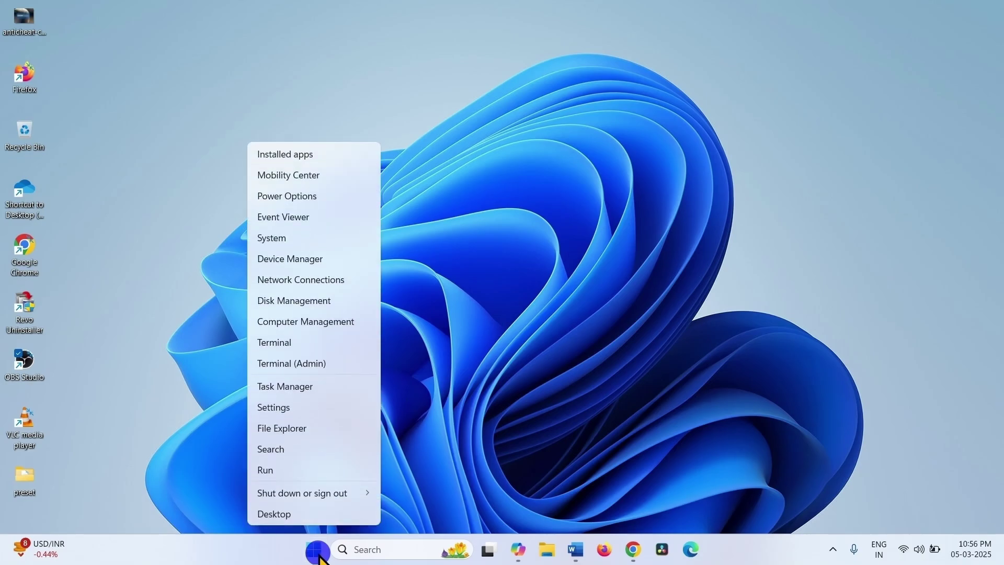
pyautogui.click(283, 259)
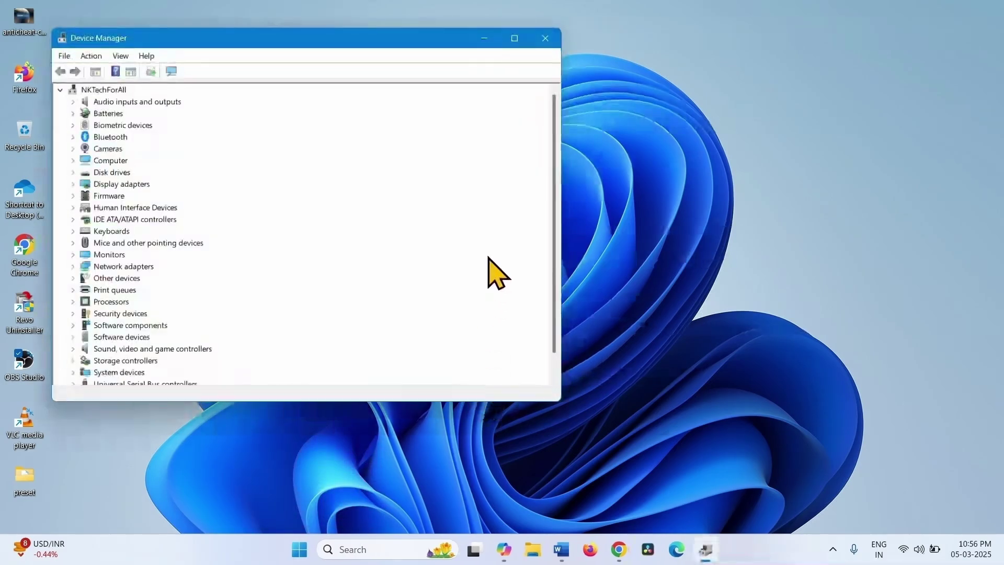
pyautogui.moveTo(408, 40); pyautogui.dragTo(601, 49)
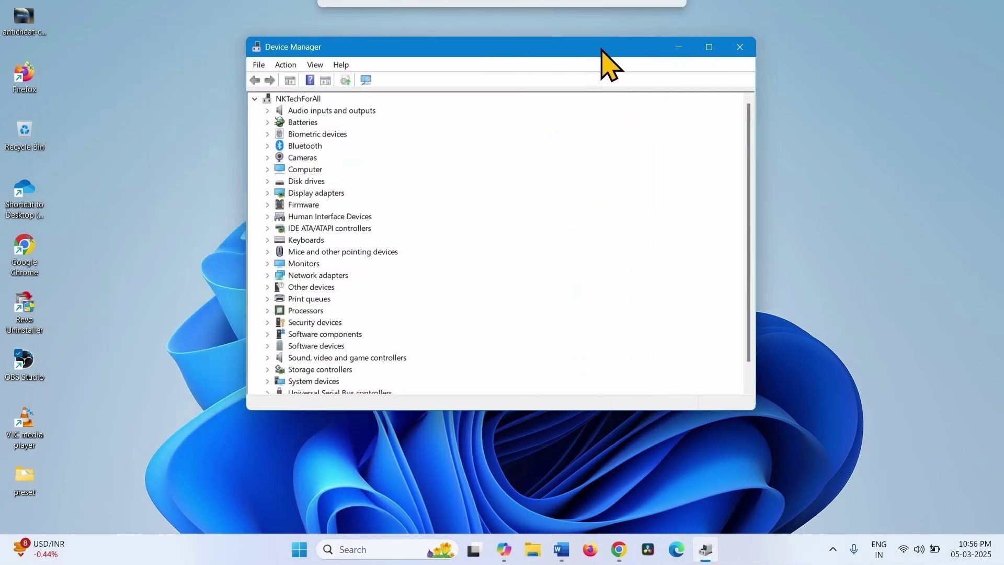
# - Maximize Device Manager, expand Biometric devices and select Goodix fingerprint, briefly checking Other devices
pyautogui.click(709, 47)
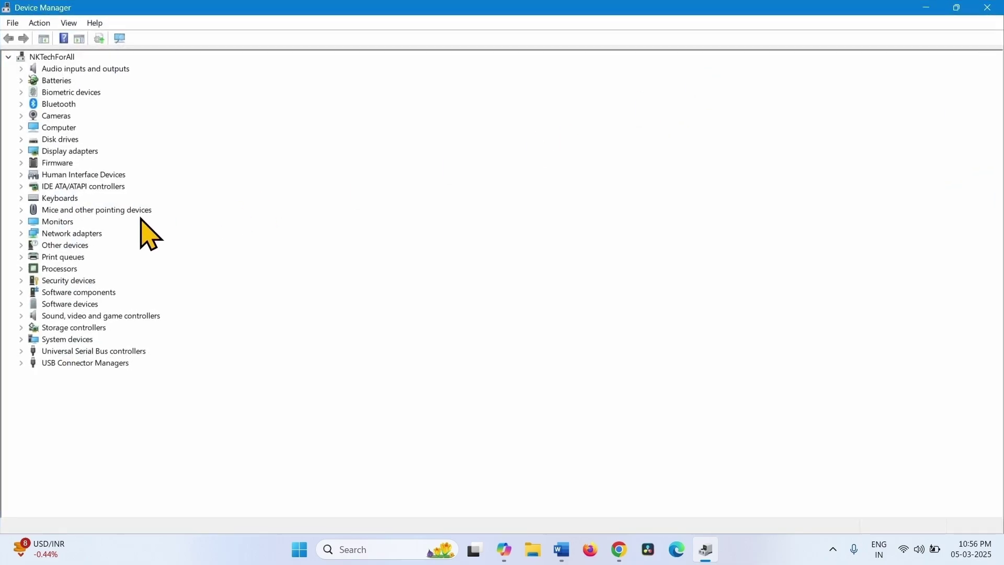
pyautogui.click(21, 93)
pyautogui.click(79, 104)
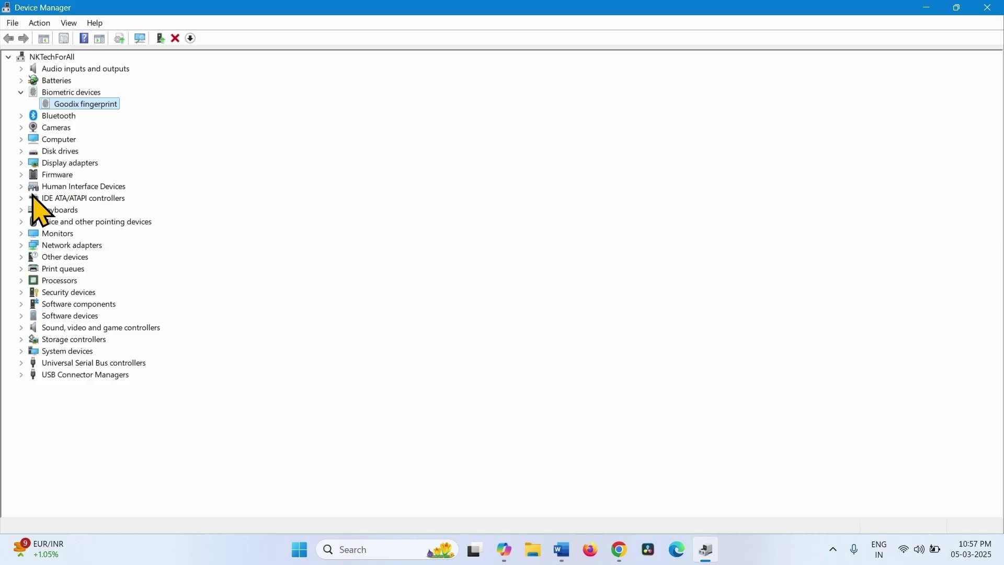
pyautogui.click(21, 259)
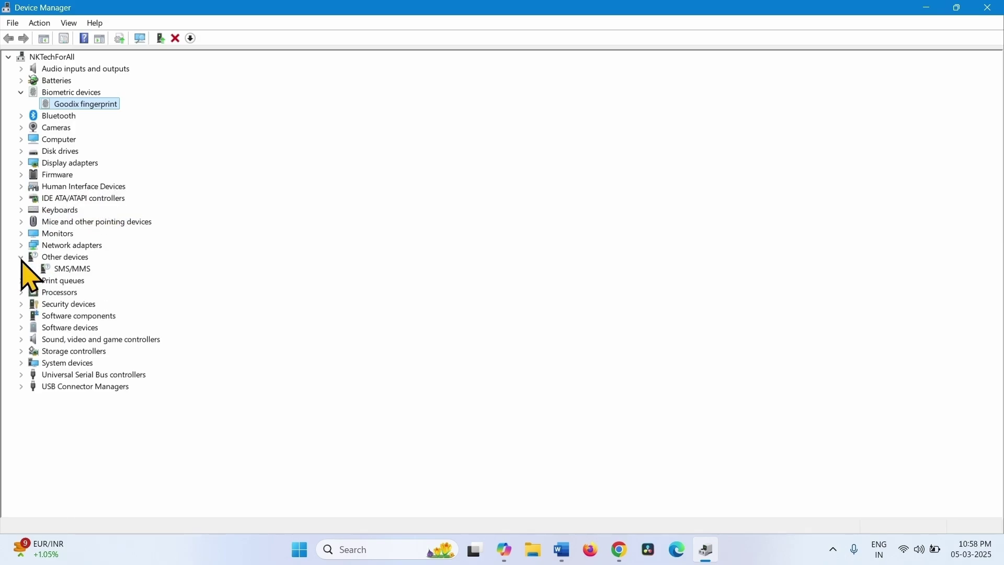
pyautogui.click(21, 258)
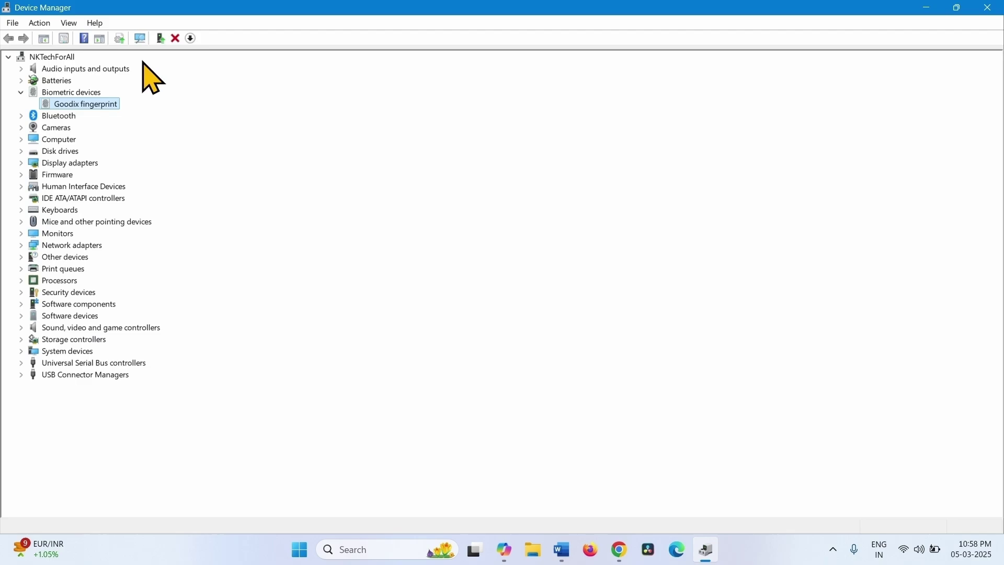
# - Update the Goodix fingerprint driver with automatic search and close the wizard after it succeeds
pyautogui.rightClick(100, 109)
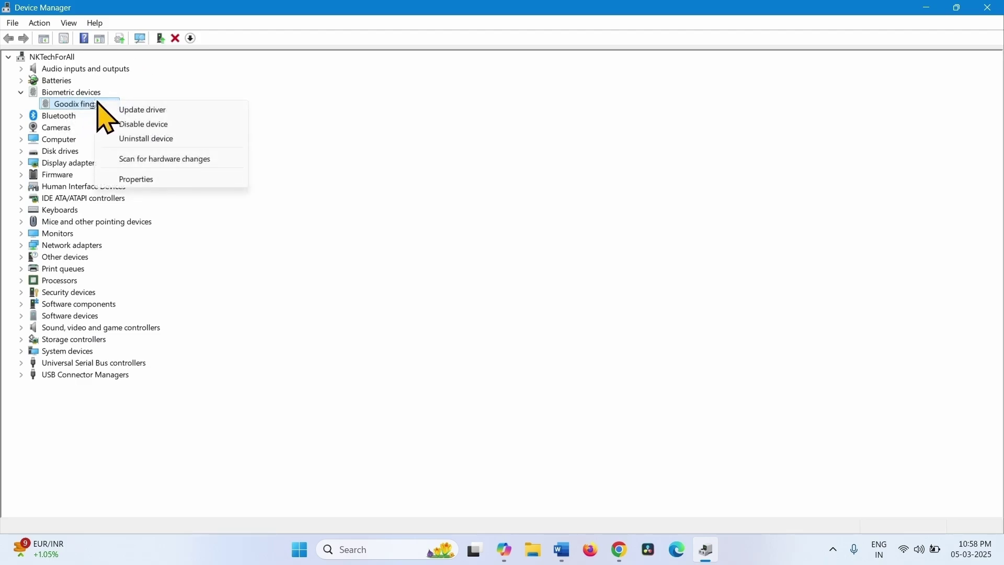
pyautogui.click(131, 111)
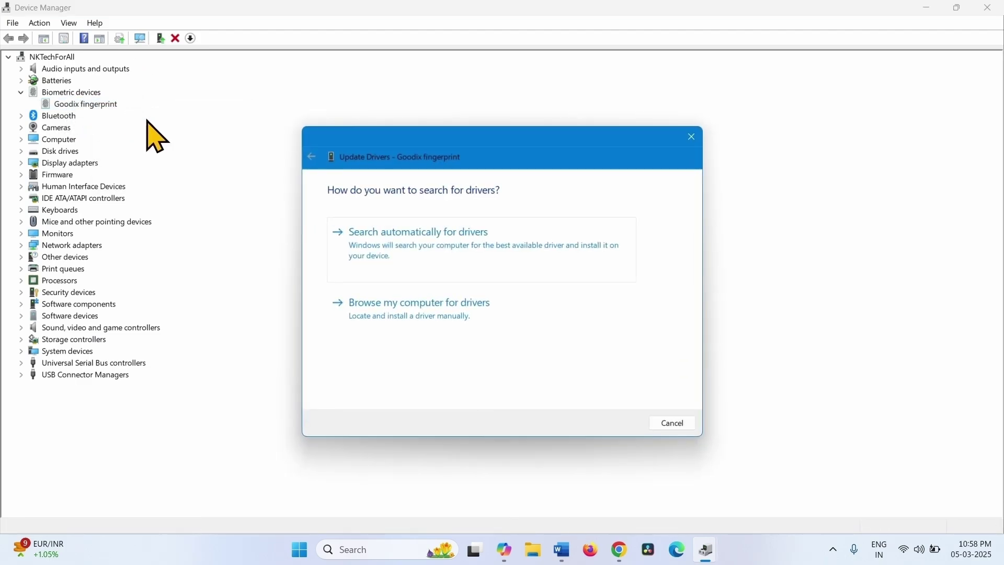
pyautogui.click(377, 244)
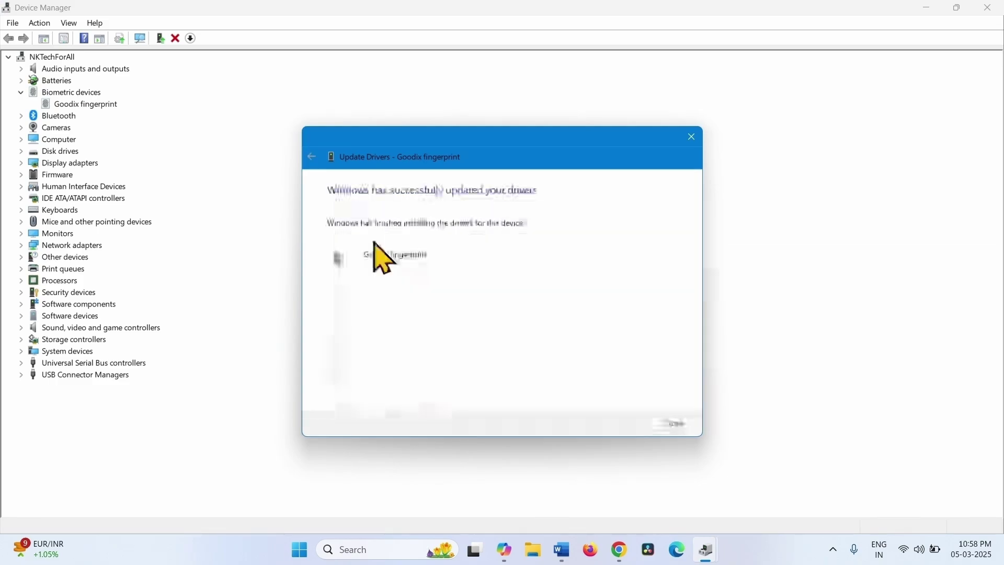
pyautogui.click(677, 422)
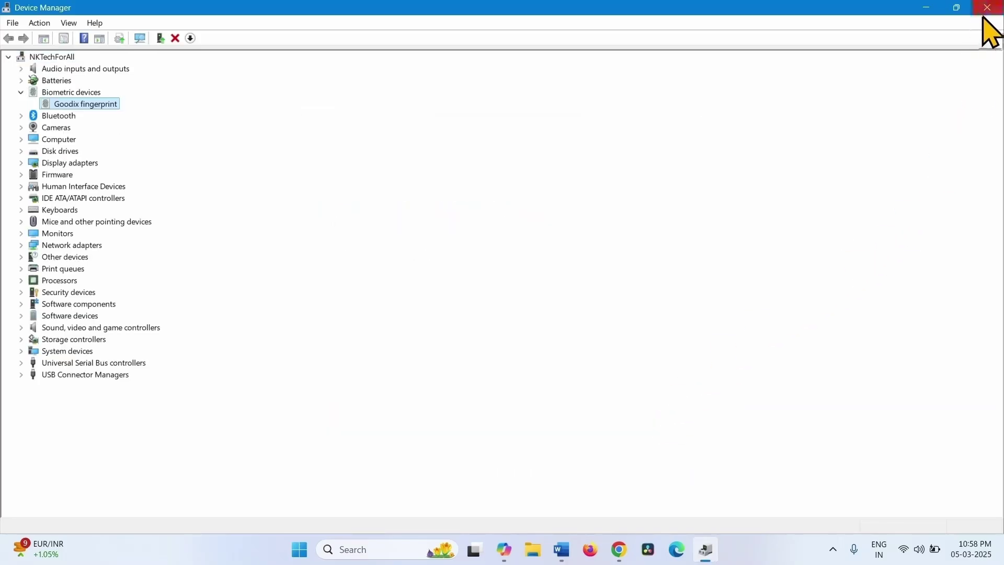
pyautogui.click(926, 7)
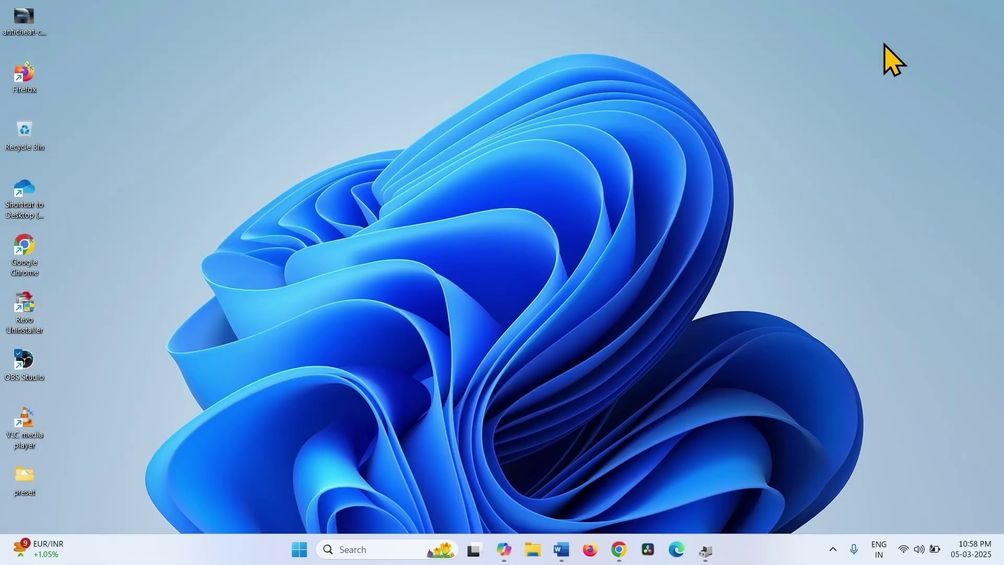
pyautogui.click(293, 547)
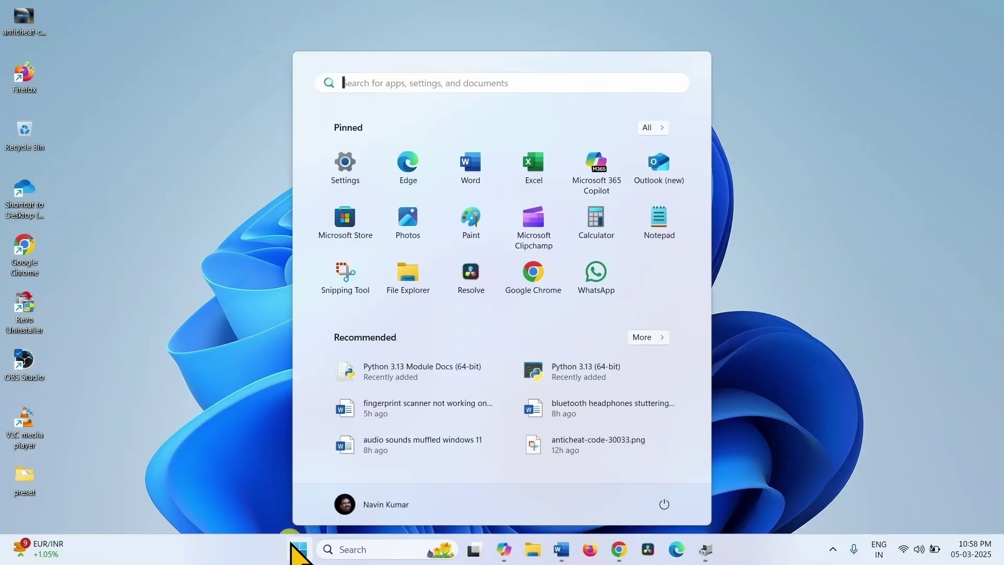
pyautogui.click(664, 504)
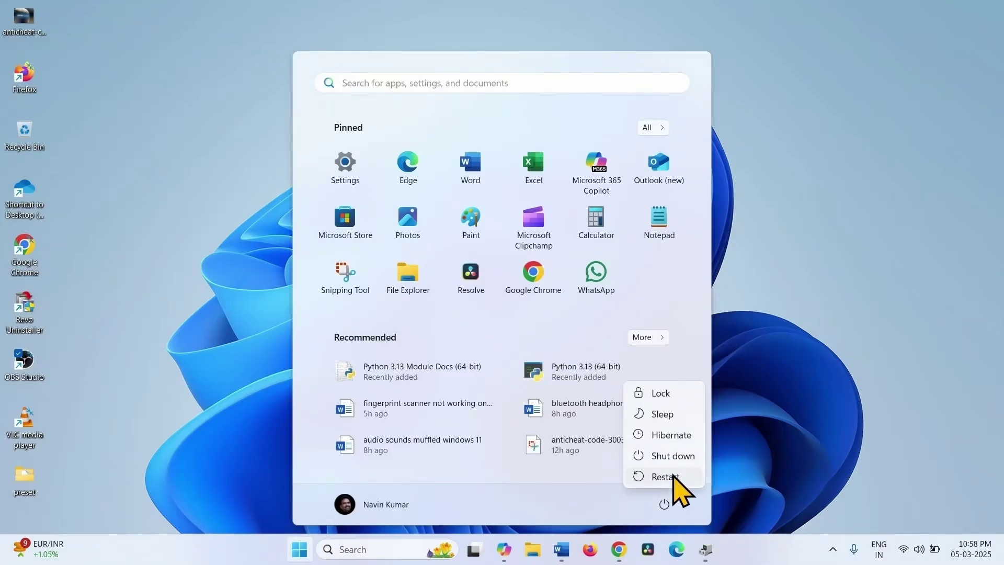
pyautogui.click(808, 400)
pyautogui.click(809, 400)
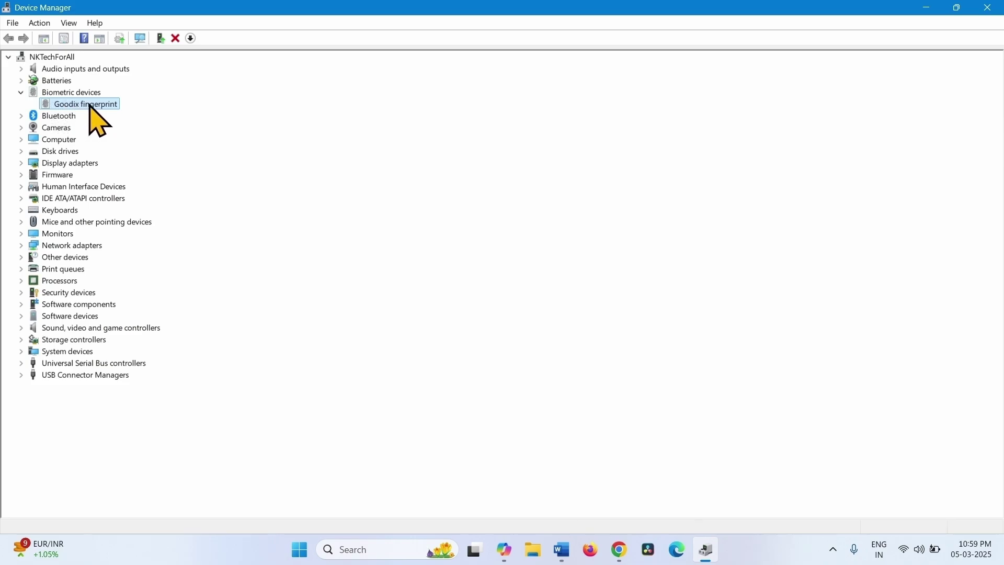
# - Start a Goodix fingerprint driver update using Browse my computer for drivers
pyautogui.rightClick(90, 105)
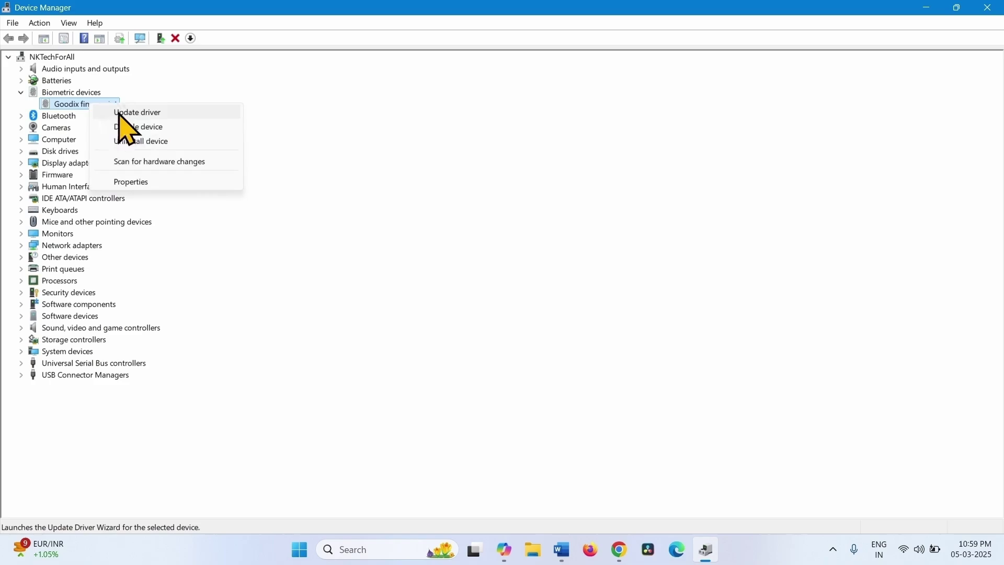
pyautogui.click(137, 113)
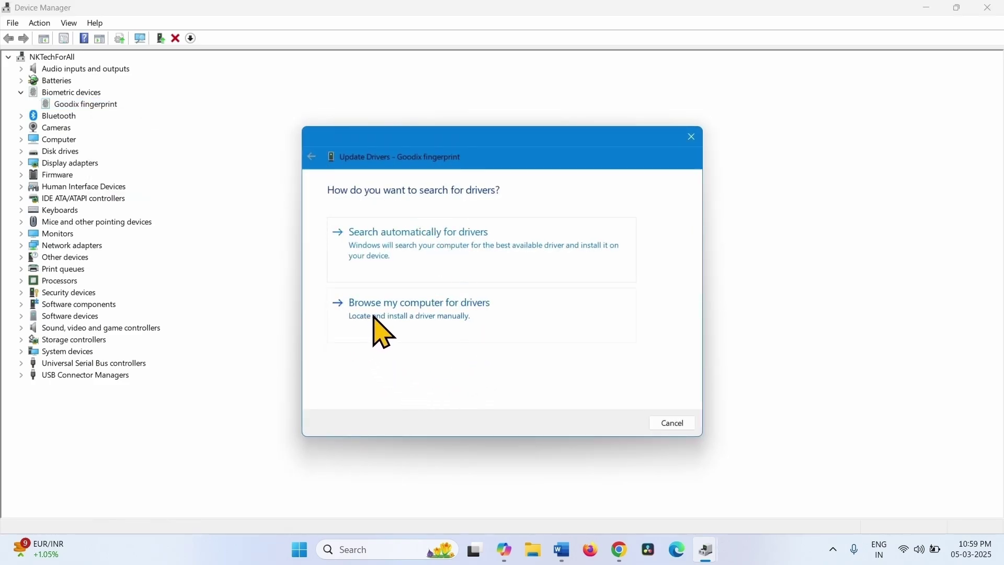
pyautogui.click(409, 311)
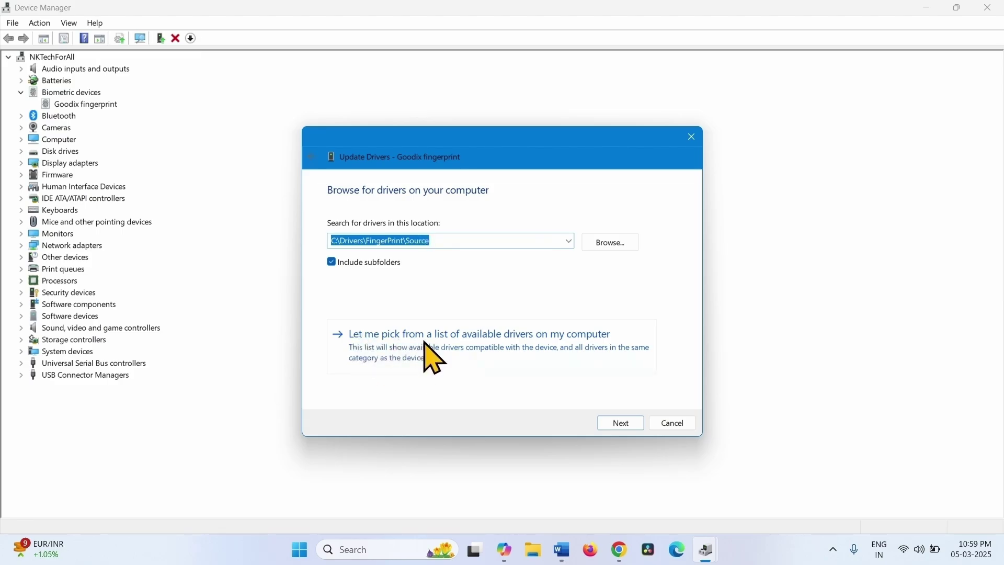
# - List the compatible Goodix drivers and select version 3.1.582.517 dated 07-07-2022
pyautogui.click(561, 350)
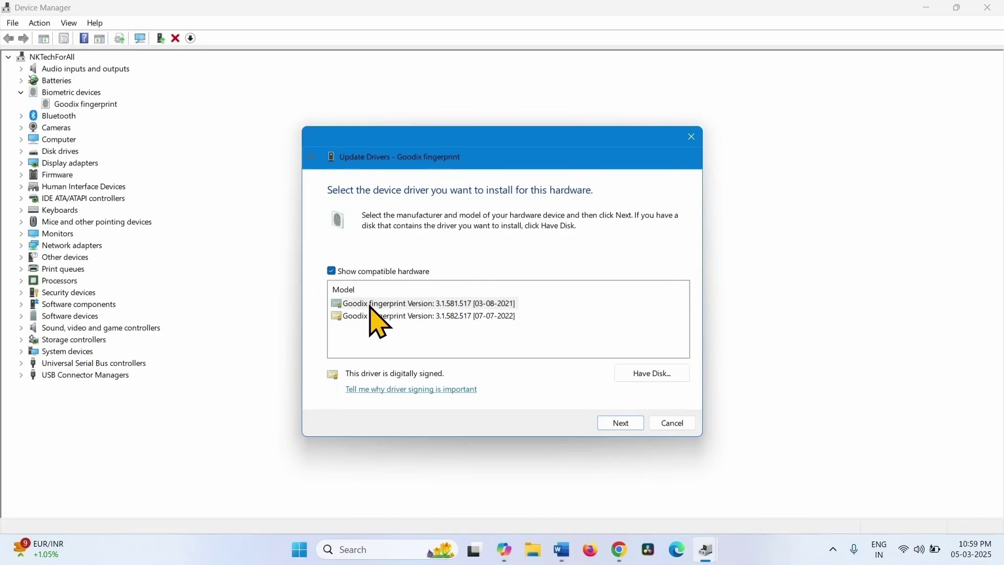
pyautogui.click(370, 306)
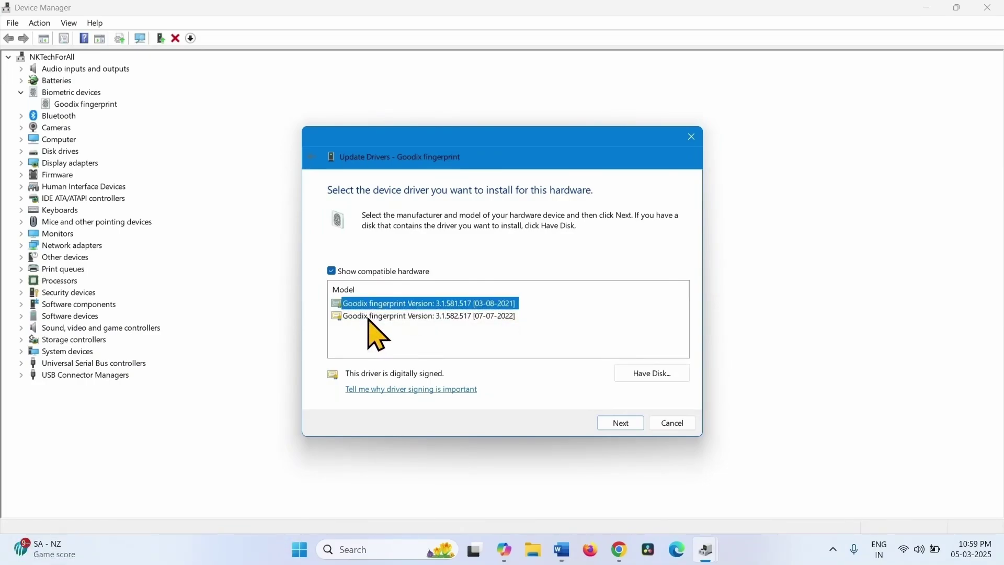
pyautogui.click(371, 317)
pyautogui.click(427, 305)
pyautogui.click(421, 317)
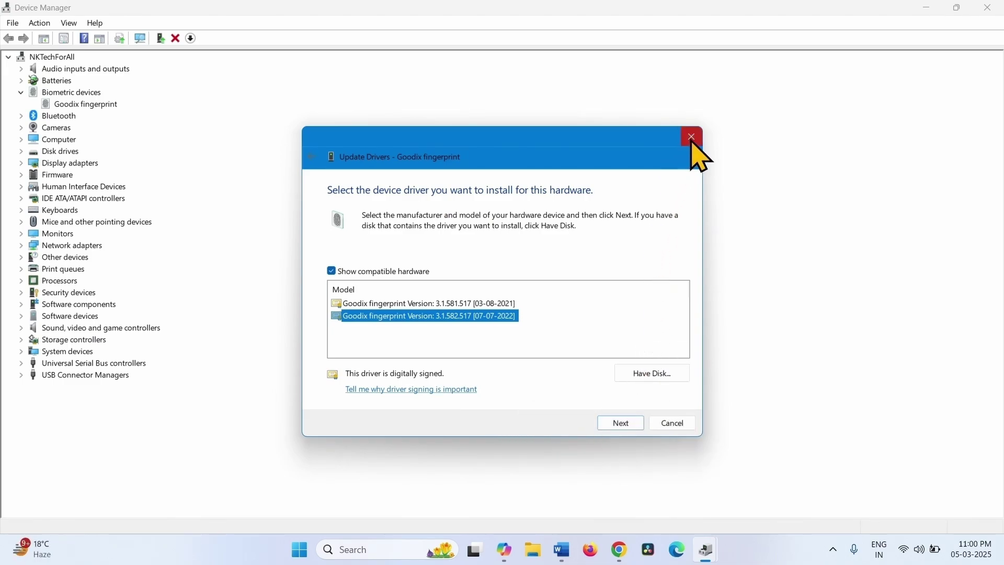
# - Through Have Disk, browse to C:\Drivers\FingerPrint\Source and select WbdiUsb.inf as the driver file
pyautogui.click(643, 374)
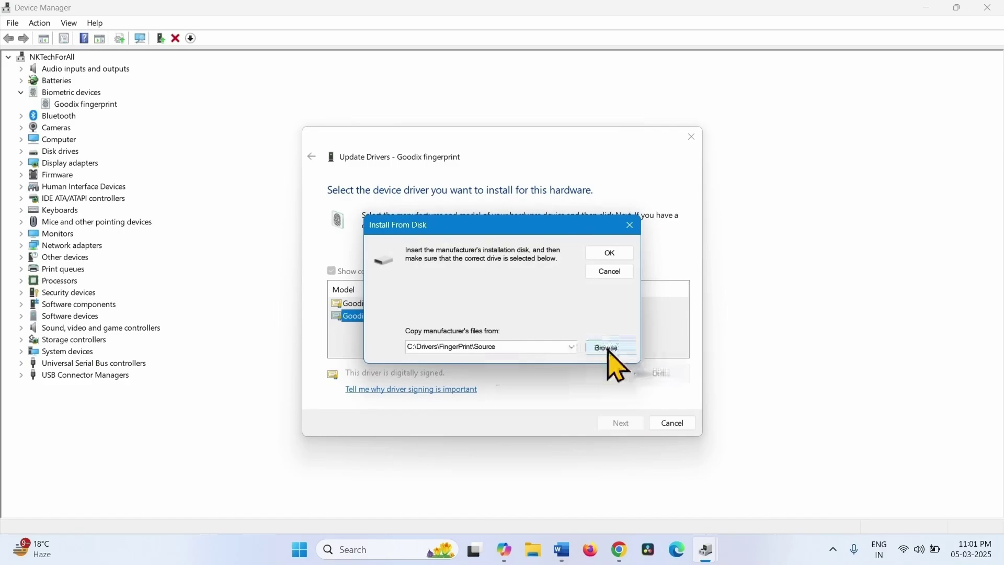
pyautogui.click(602, 254)
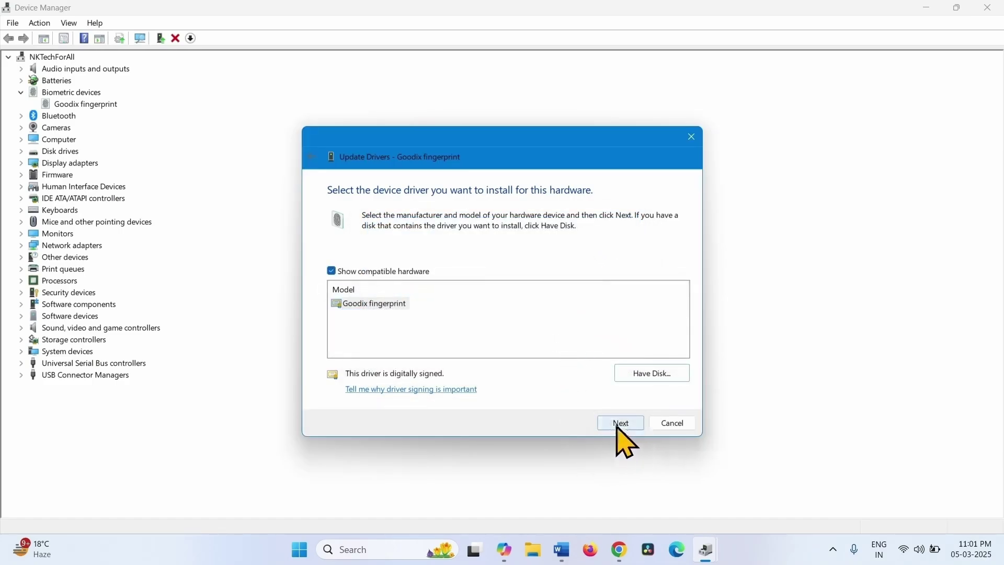
pyautogui.click(642, 374)
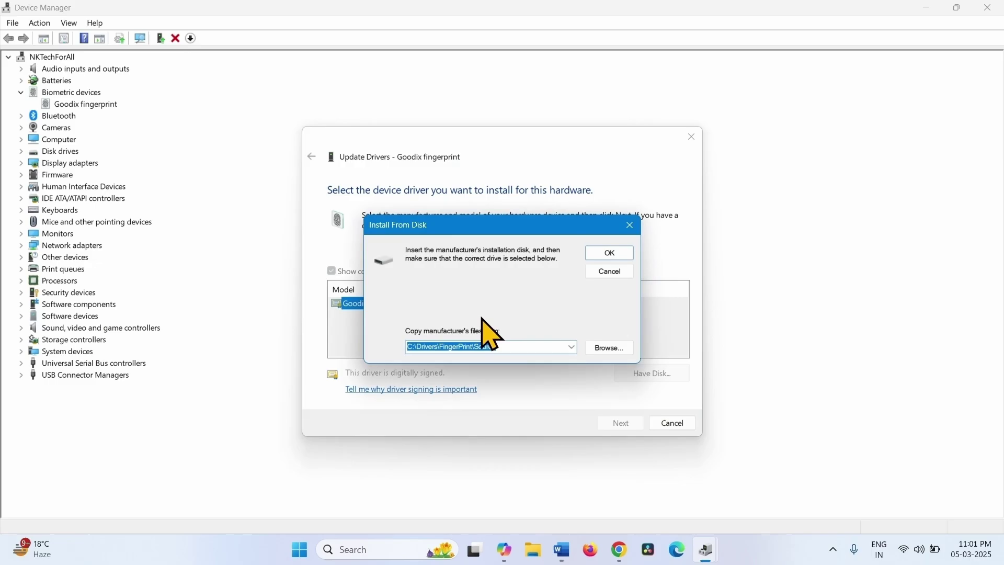
pyautogui.click(610, 348)
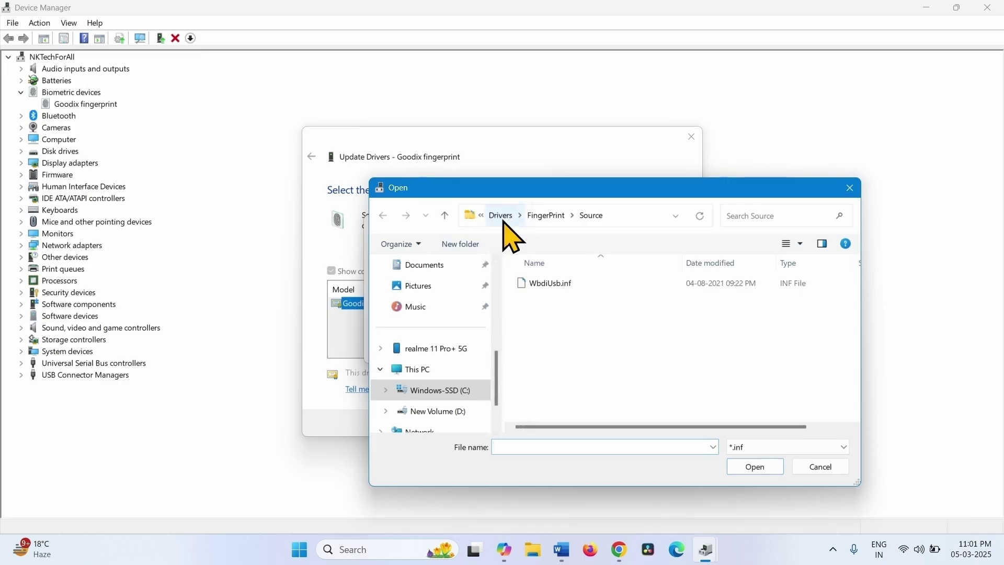
pyautogui.click(443, 397)
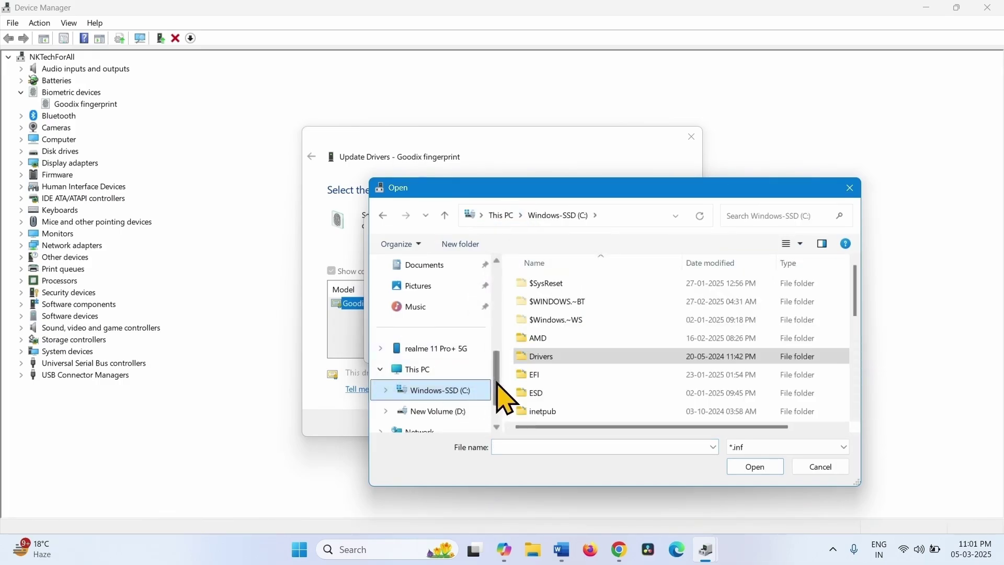
pyautogui.doubleClick(544, 357)
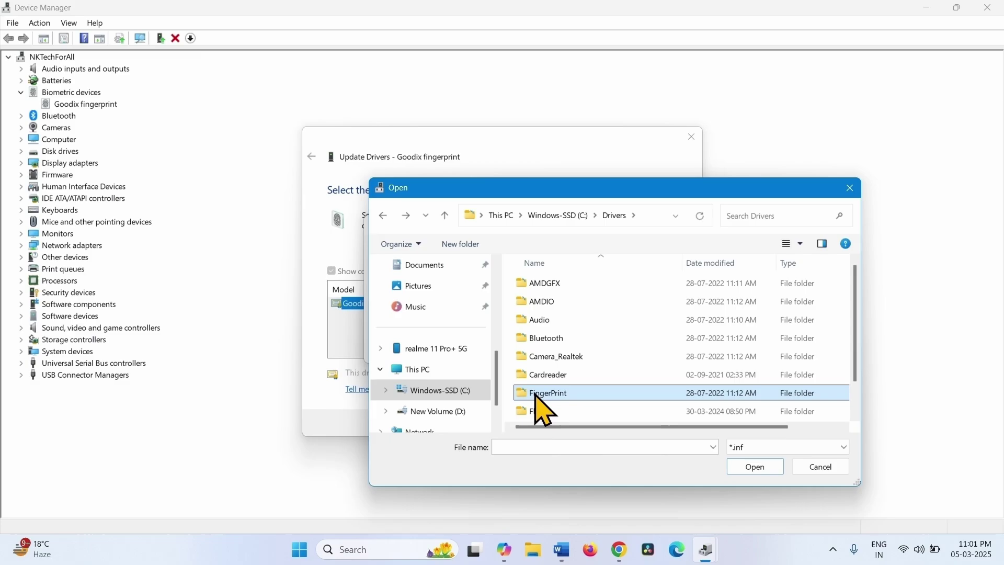
pyautogui.doubleClick(538, 396)
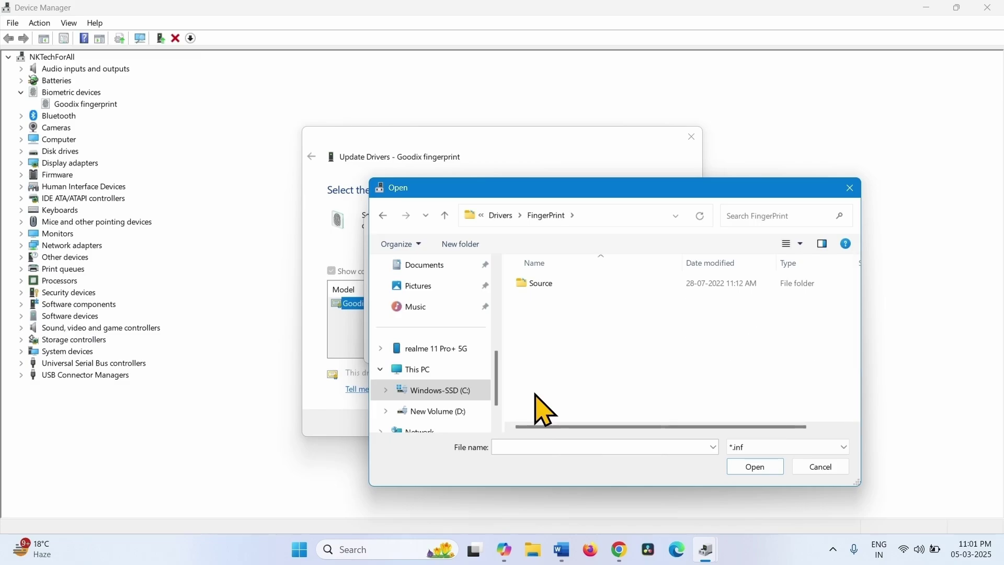
pyautogui.doubleClick(536, 285)
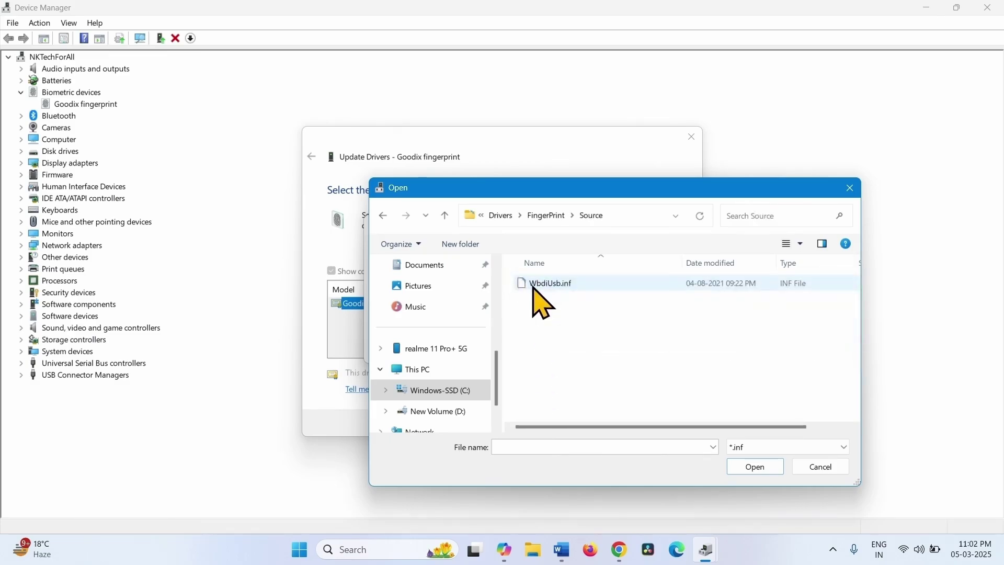
pyautogui.click(561, 288)
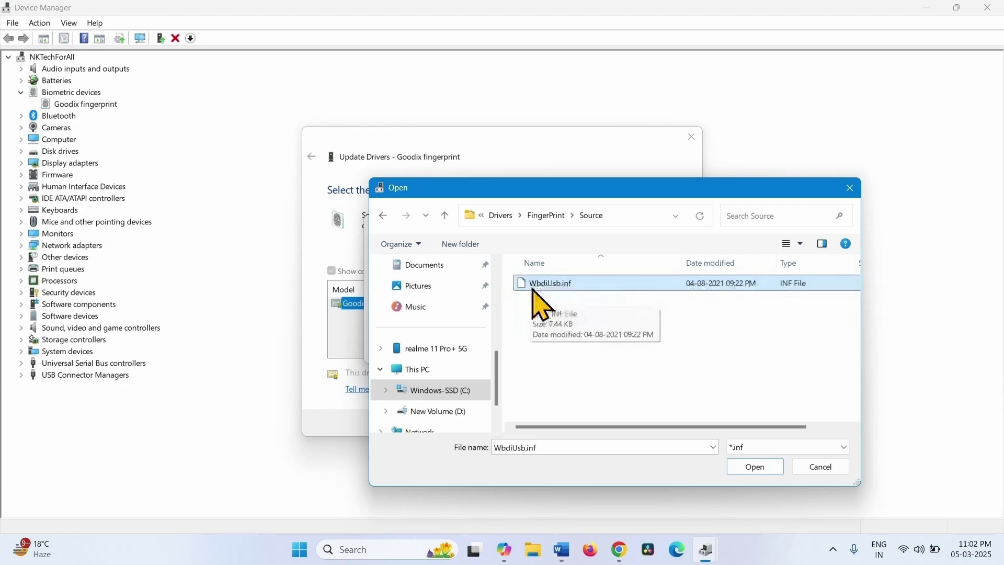
pyautogui.click(582, 289)
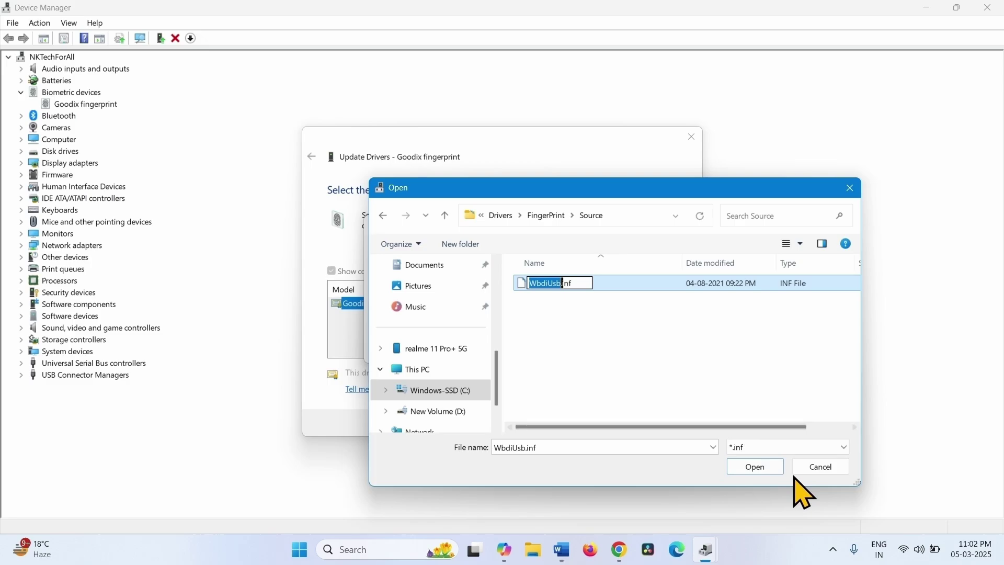
# - Install the Goodix fingerprint driver from WbdiUsb.inf, dismiss the success page and close Device Manager
pyautogui.click(748, 467)
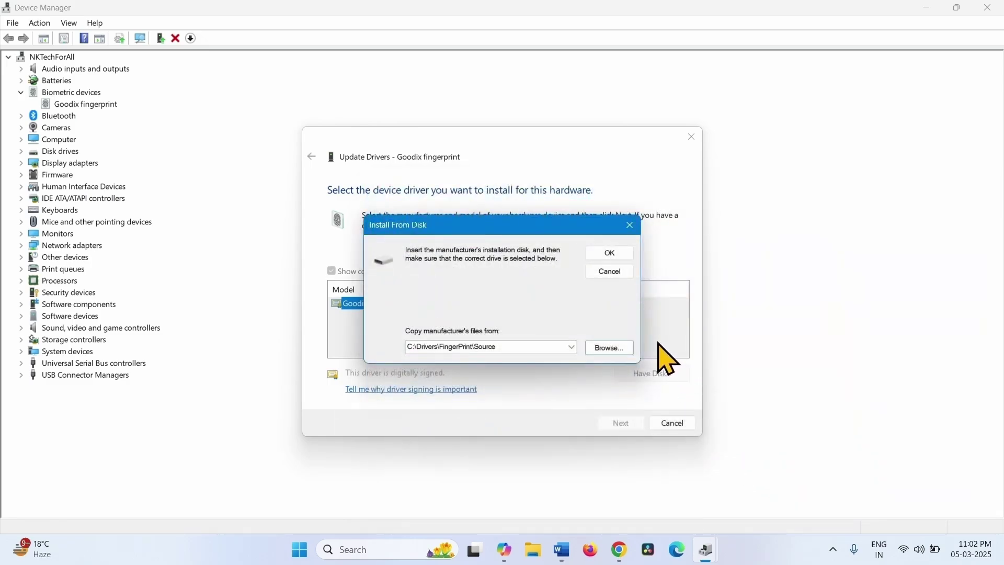
pyautogui.click(610, 253)
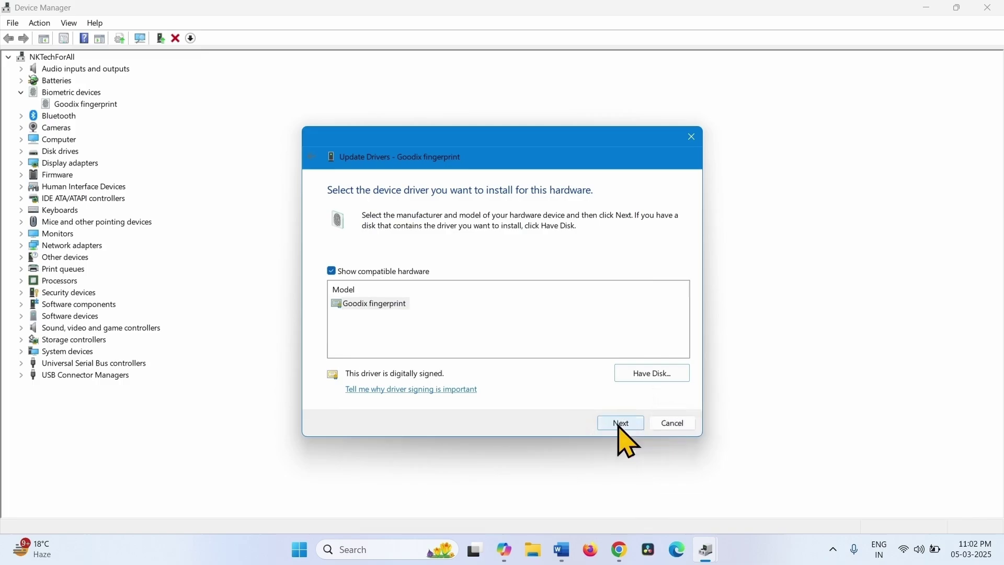
pyautogui.click(622, 424)
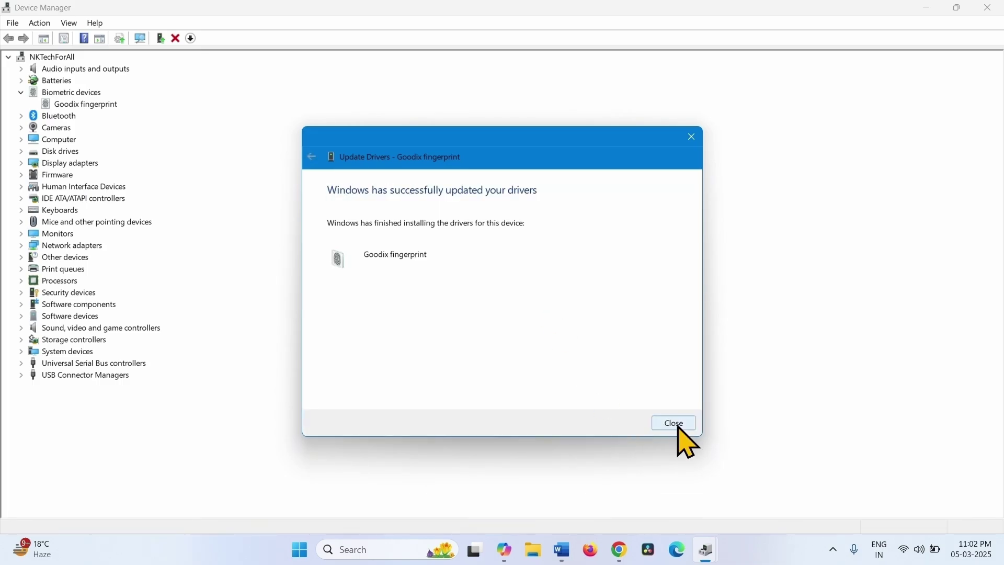
pyautogui.click(675, 424)
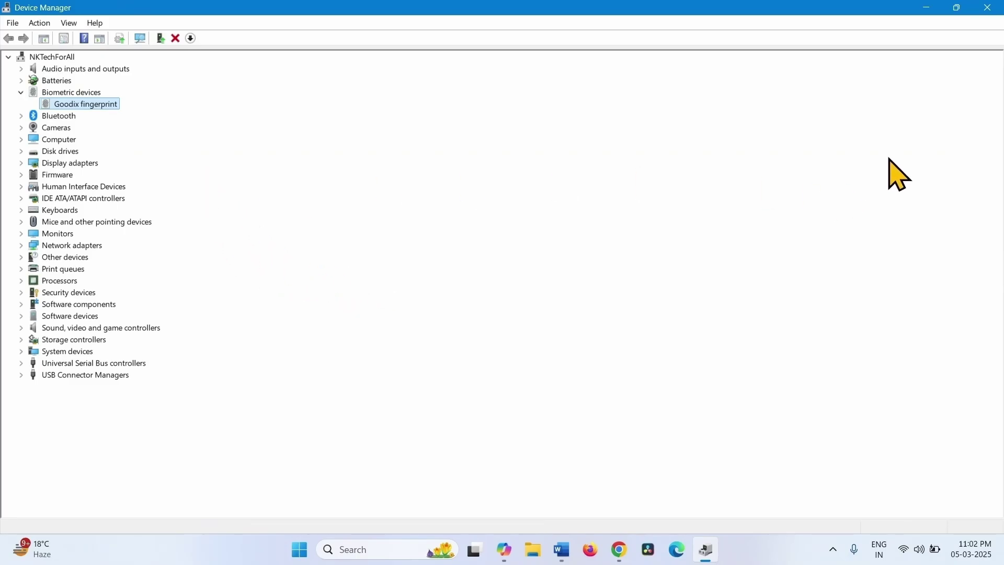
pyautogui.click(991, 7)
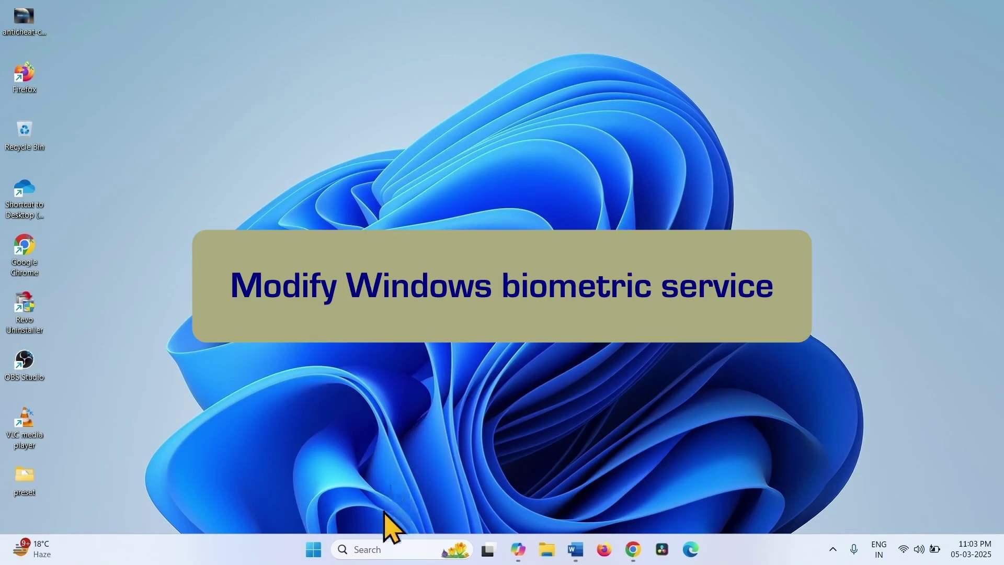
# - Search 'services', open the Services console and select Windows Biometric Service
pyautogui.click(380, 549)
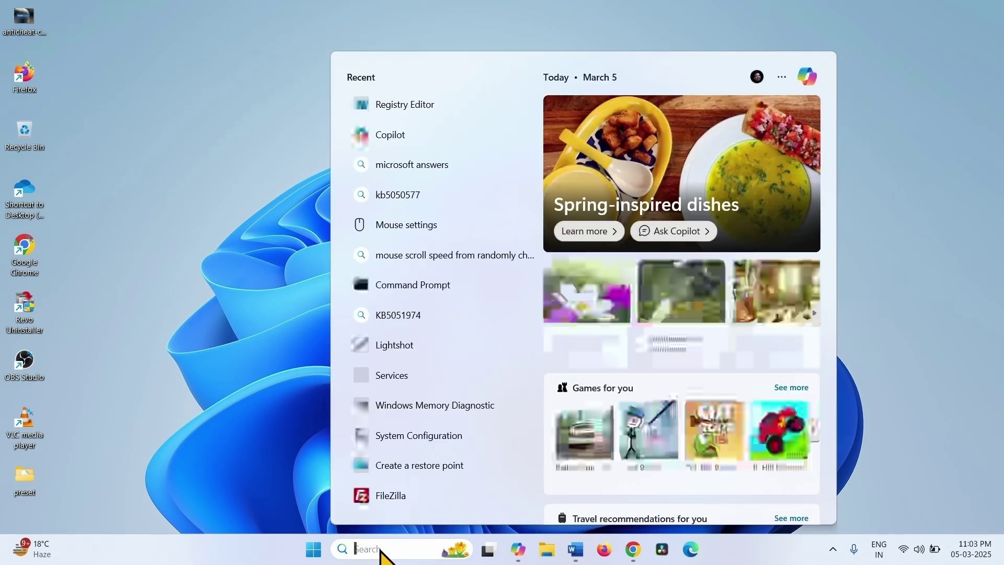
pyautogui.write('servi')
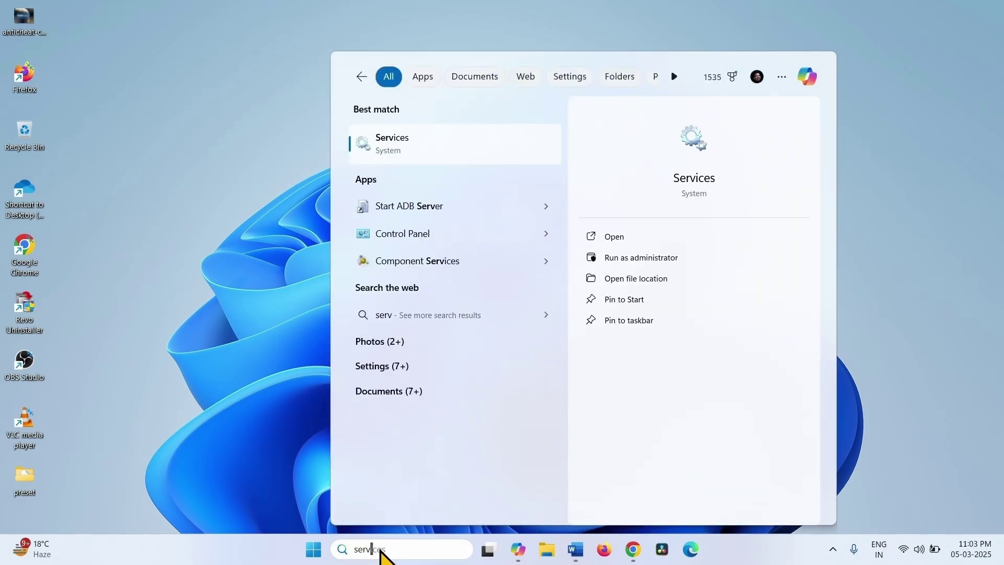
pyautogui.write('ces')
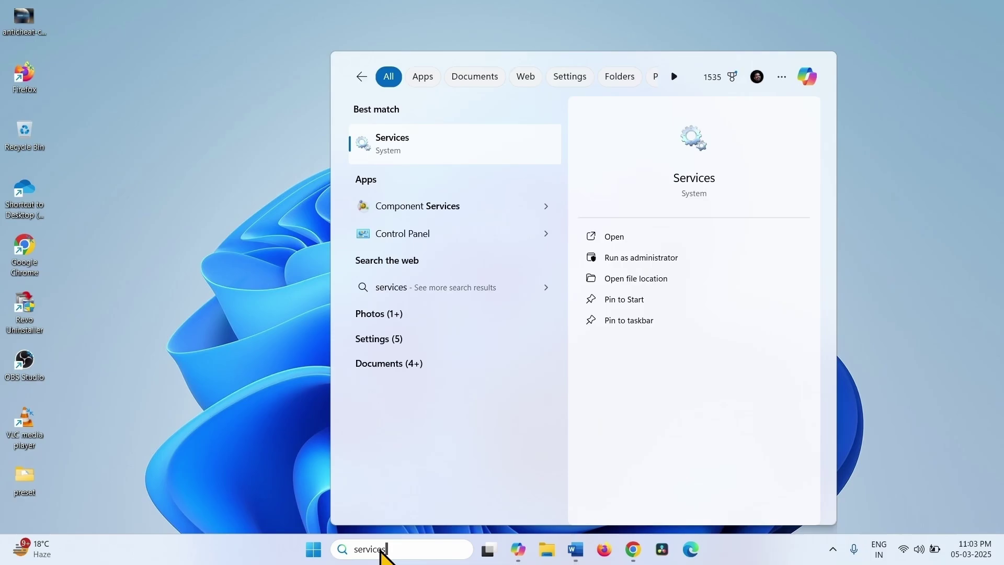
pyautogui.click(421, 159)
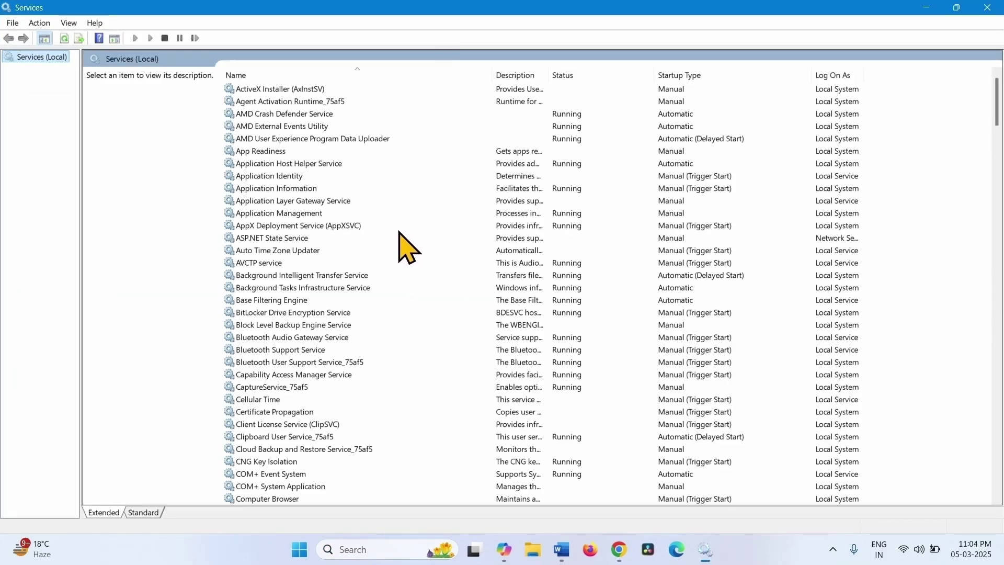
pyautogui.scroll(-3, 385, 325)
pyautogui.scroll(3, 385, 313)
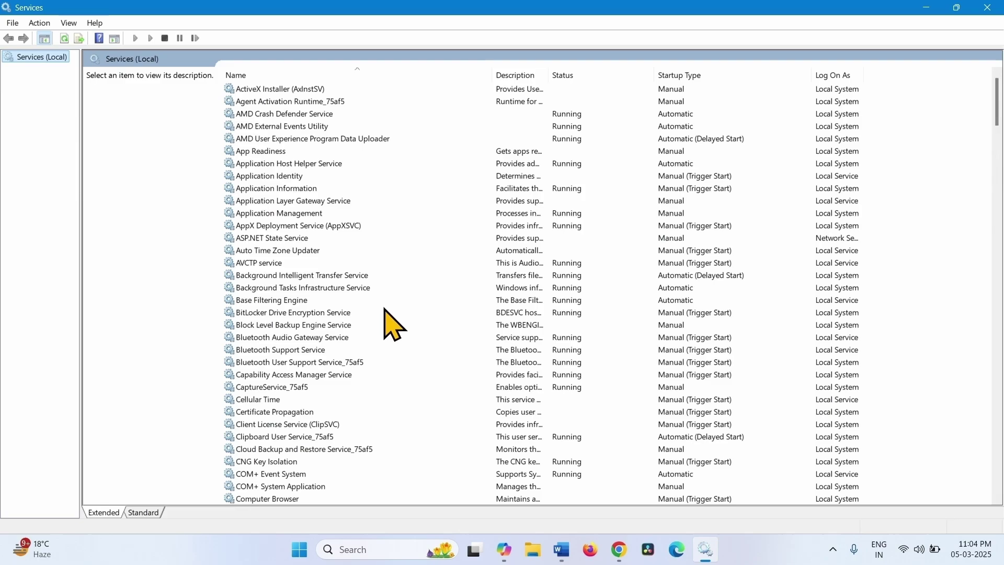
pyautogui.scroll(-20, 386, 310)
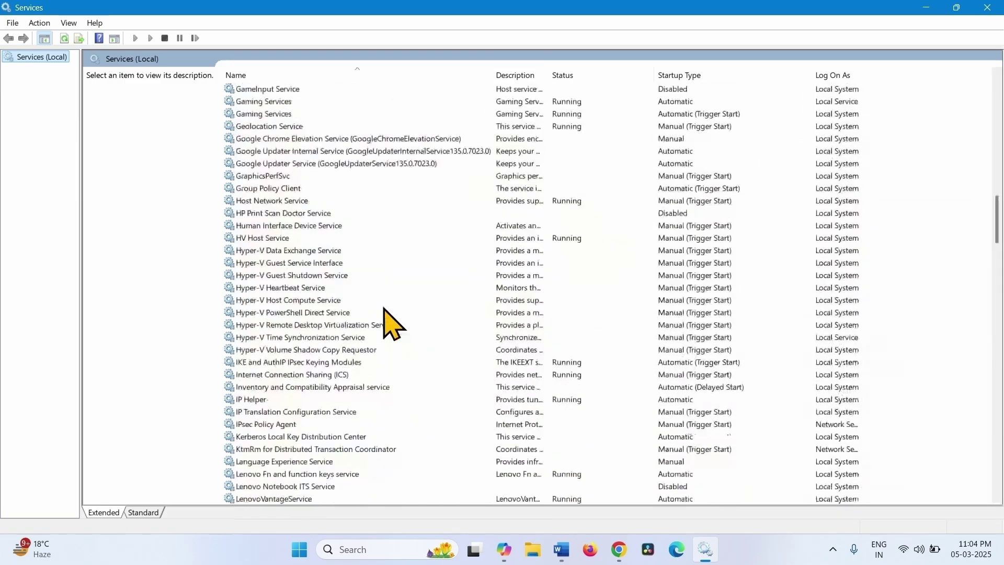
pyautogui.scroll(-8, 385, 310)
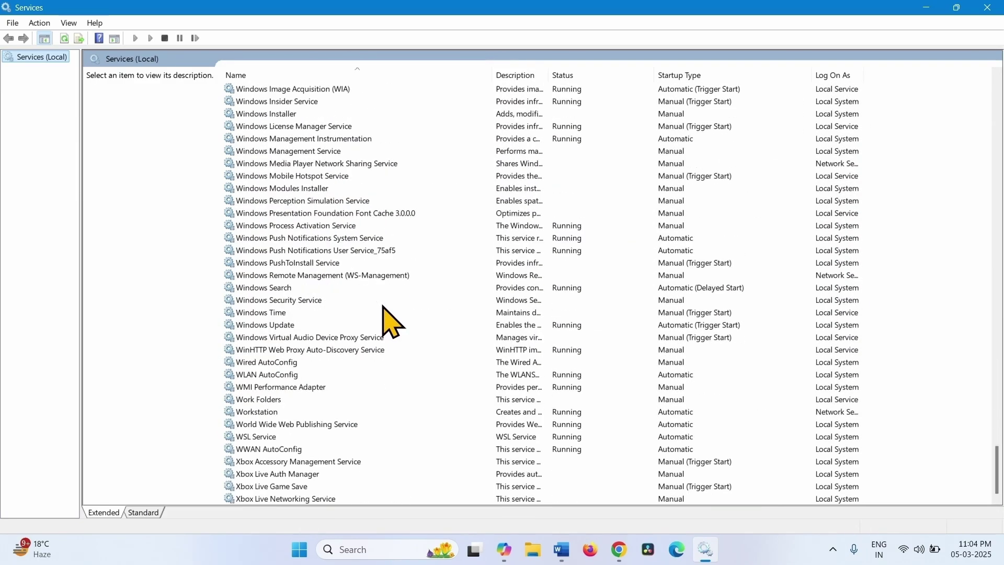
pyautogui.scroll(5, 269, 227)
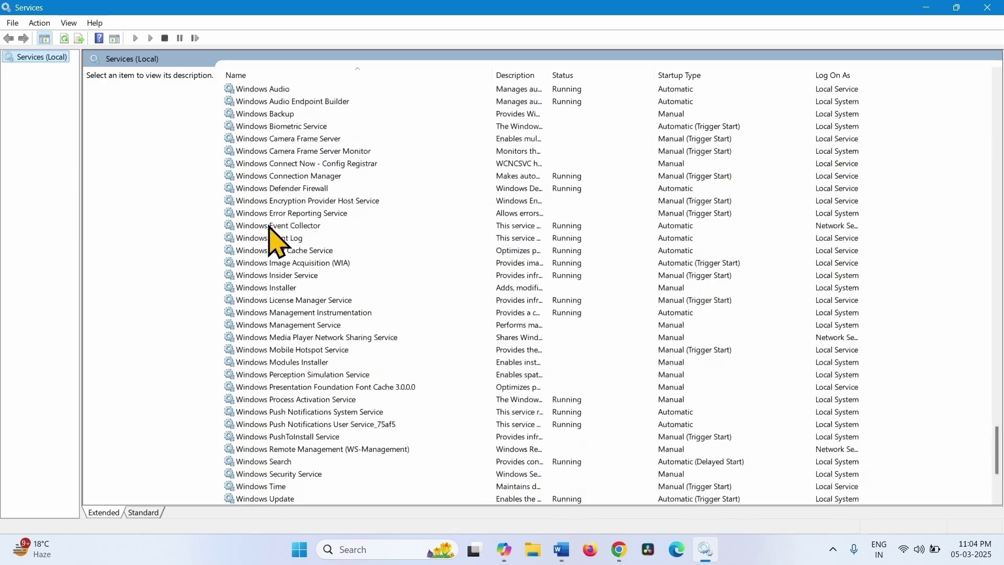
pyautogui.click(273, 126)
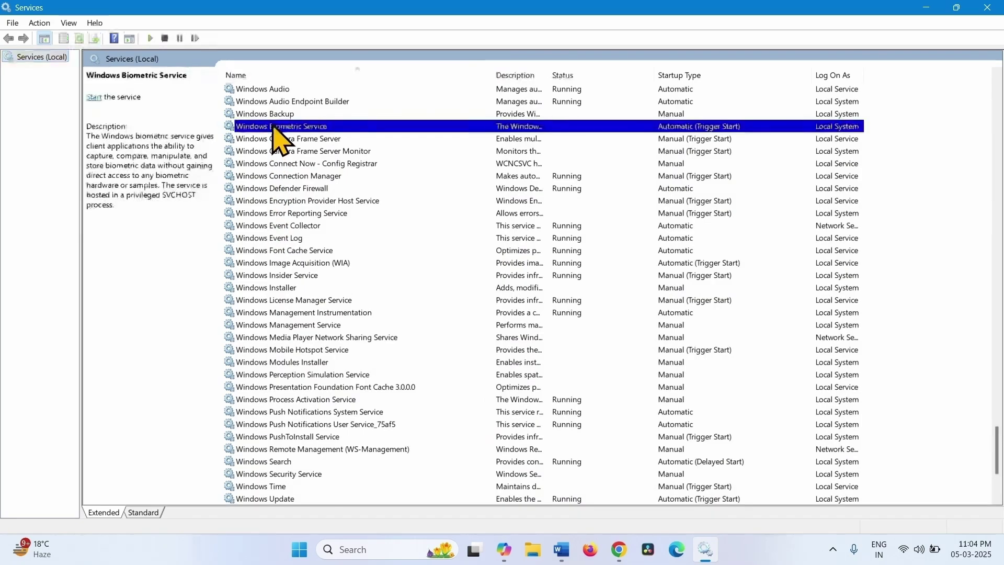
pyautogui.click(294, 128)
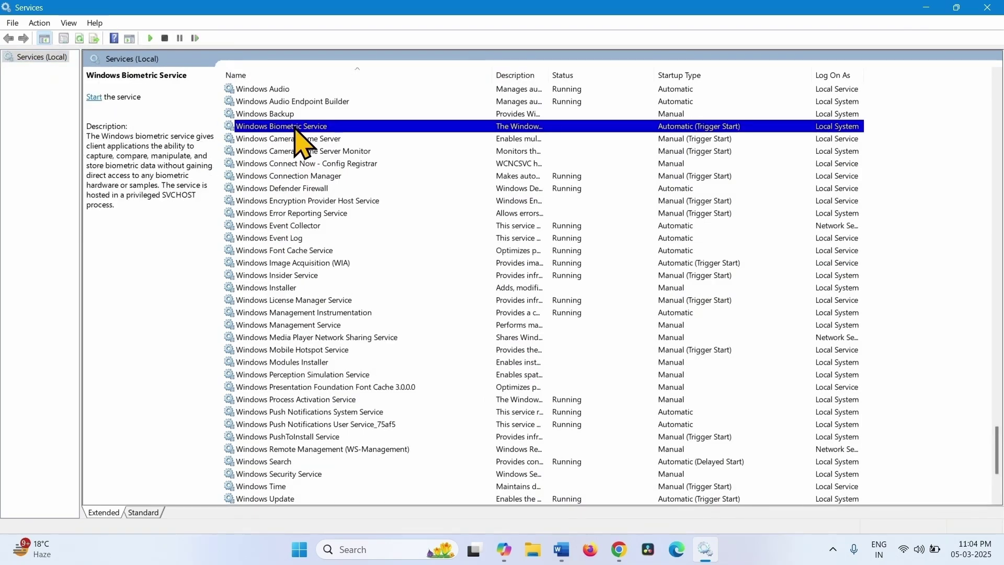
# - Start Windows Biometric Service from its properties with Automatic startup, then restart it
pyautogui.rightClick(294, 127)
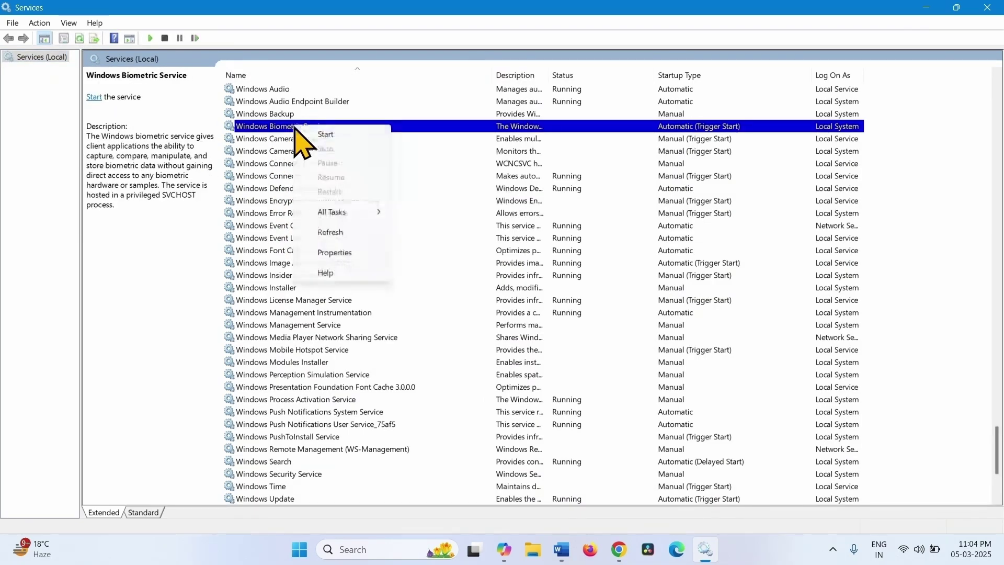
pyautogui.click(335, 252)
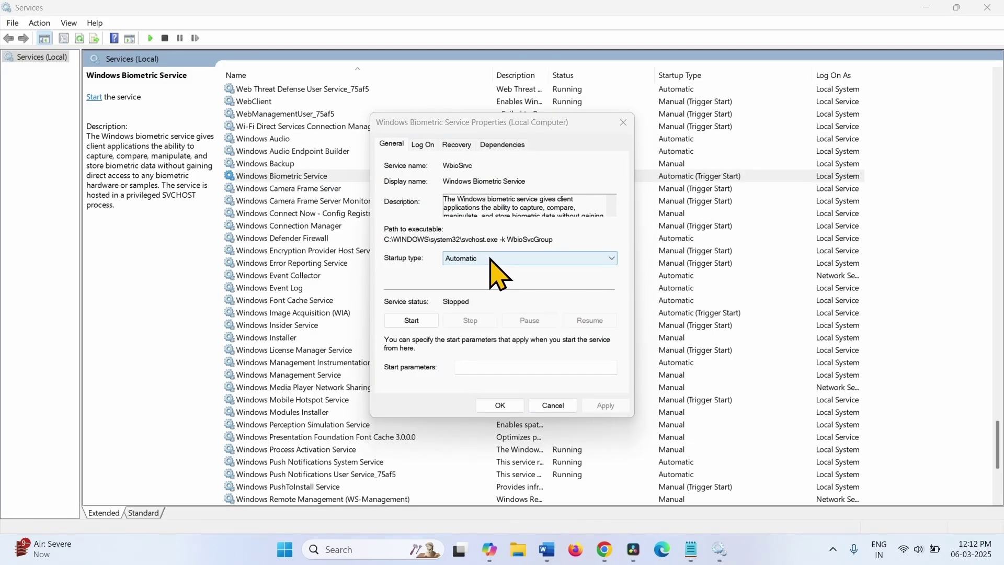
pyautogui.click(492, 260)
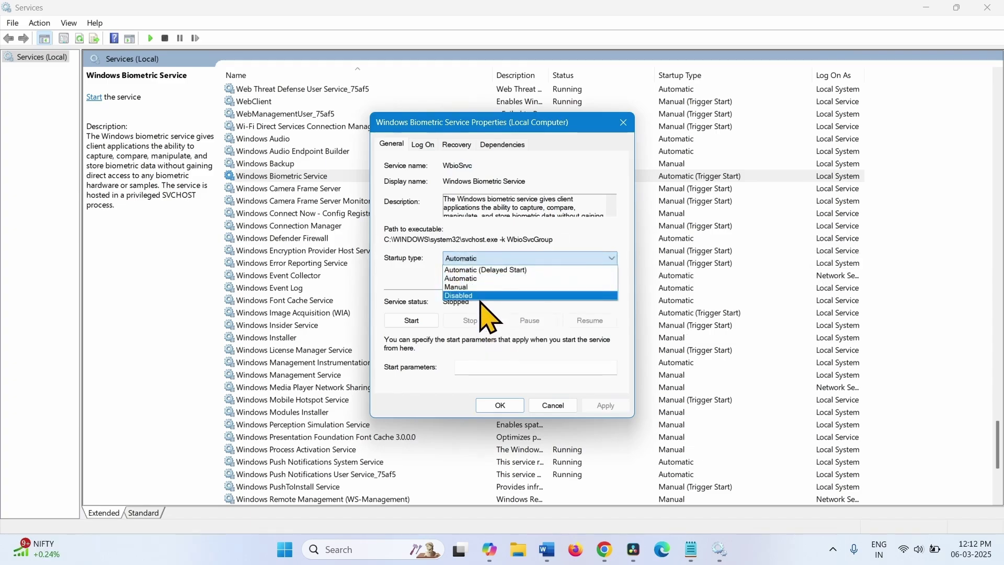
pyautogui.click(482, 281)
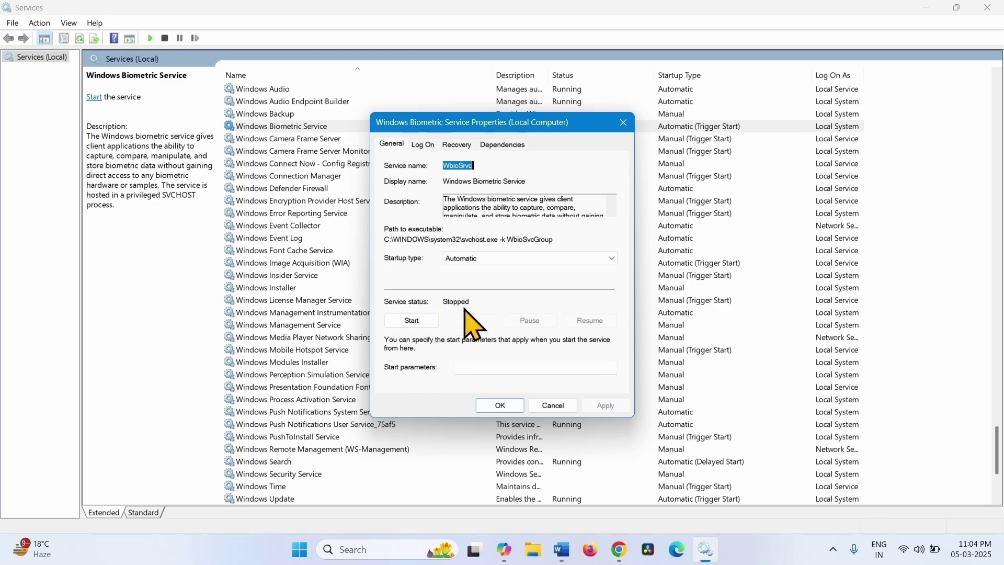
pyautogui.click(411, 321)
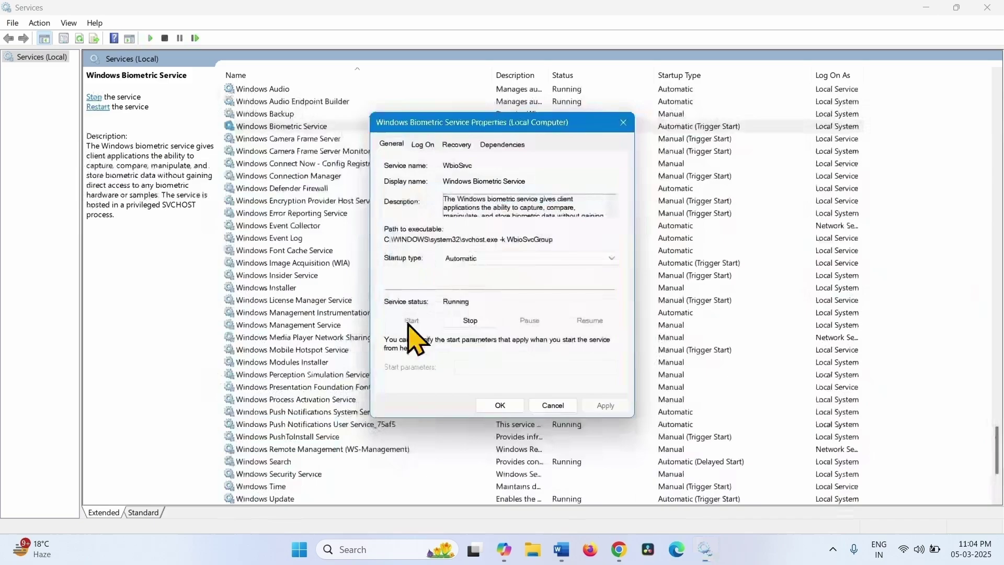
pyautogui.click(500, 405)
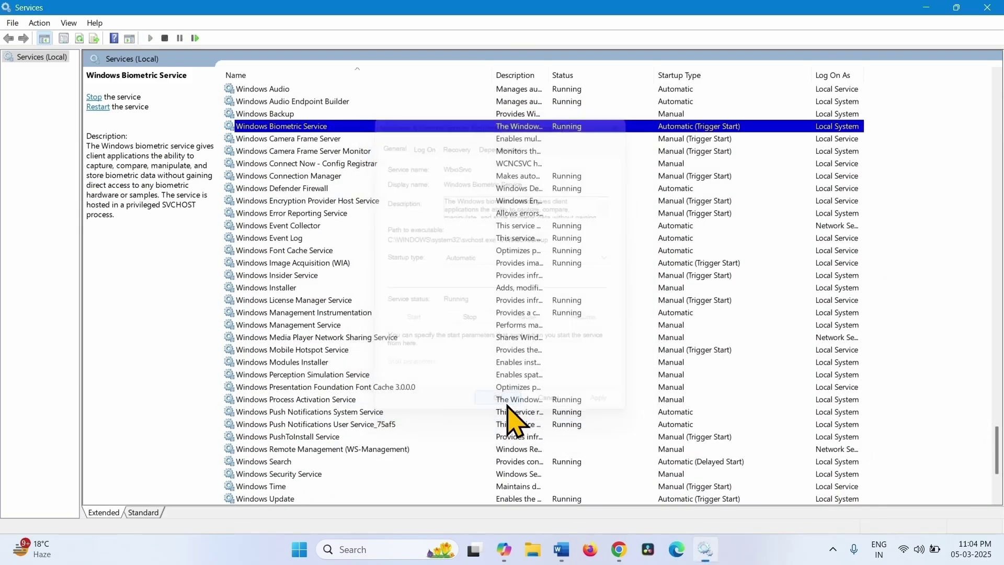
pyautogui.rightClick(278, 130)
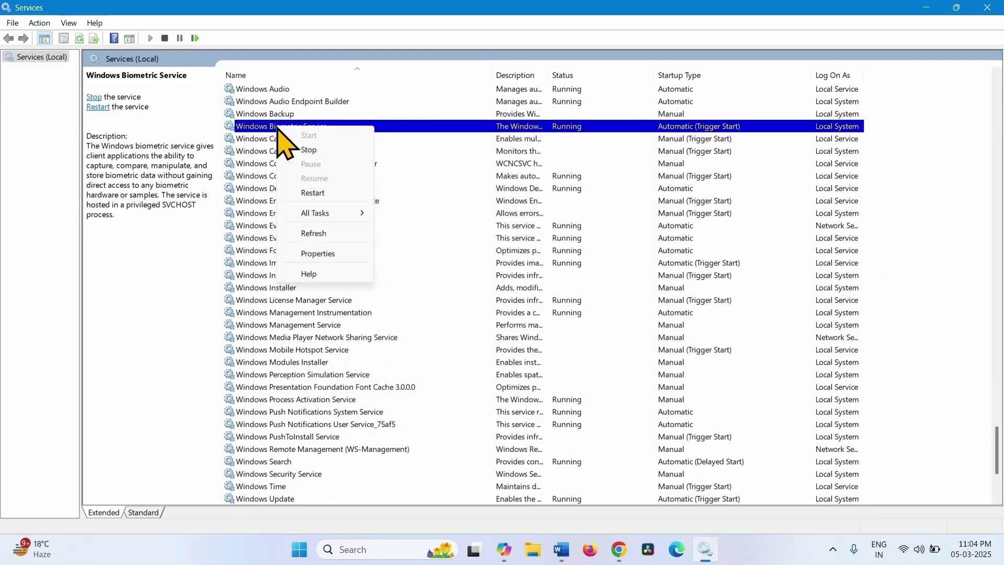
pyautogui.click(313, 192)
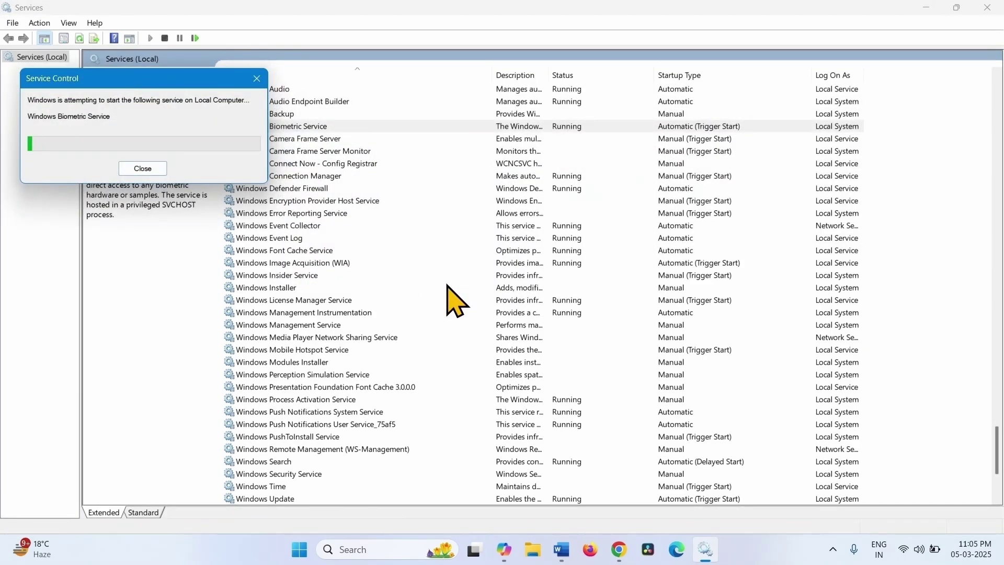
# - Close Services and launch the Settings app from the Start menu
pyautogui.click(988, 7)
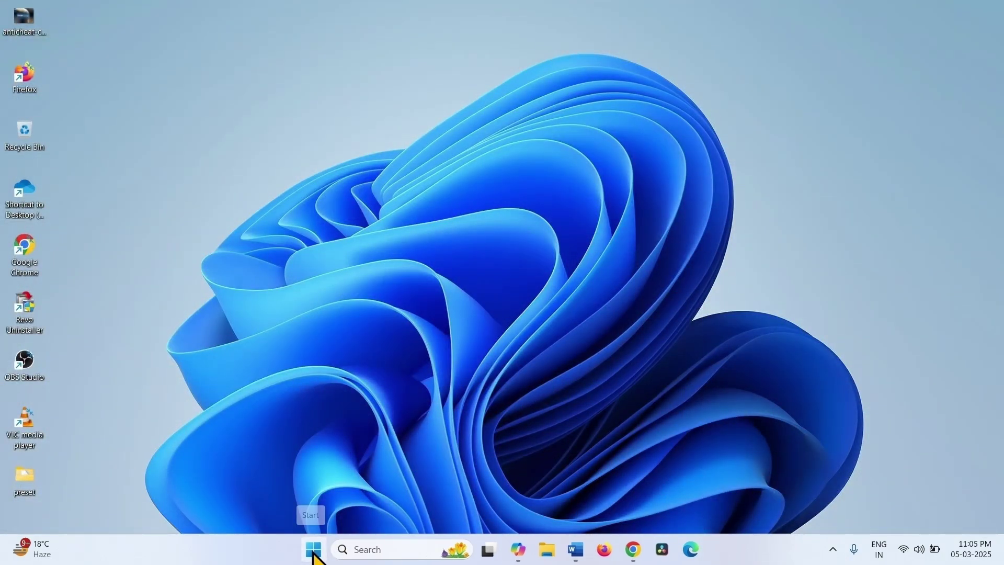
pyautogui.click(313, 554)
pyautogui.click(309, 556)
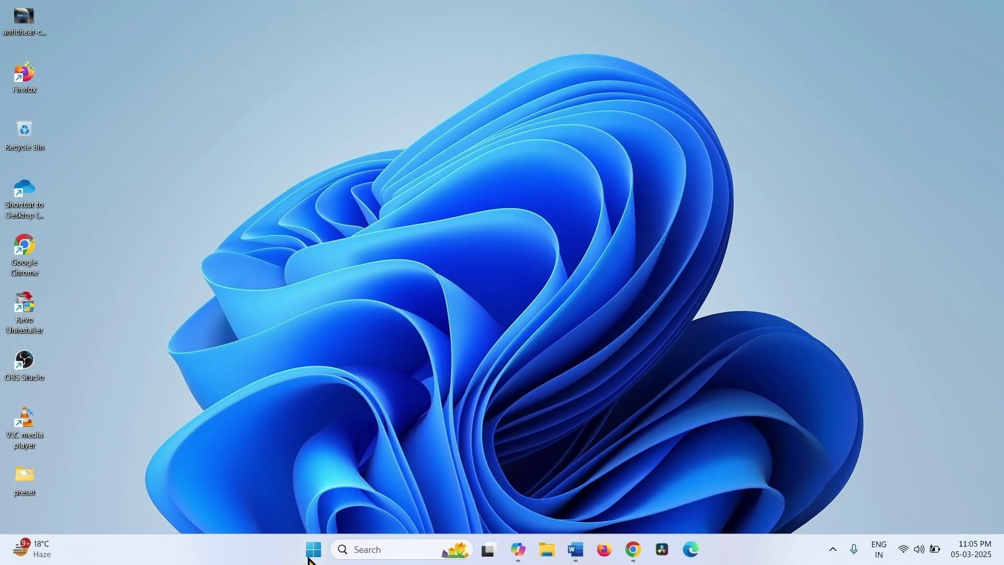
pyautogui.click(313, 553)
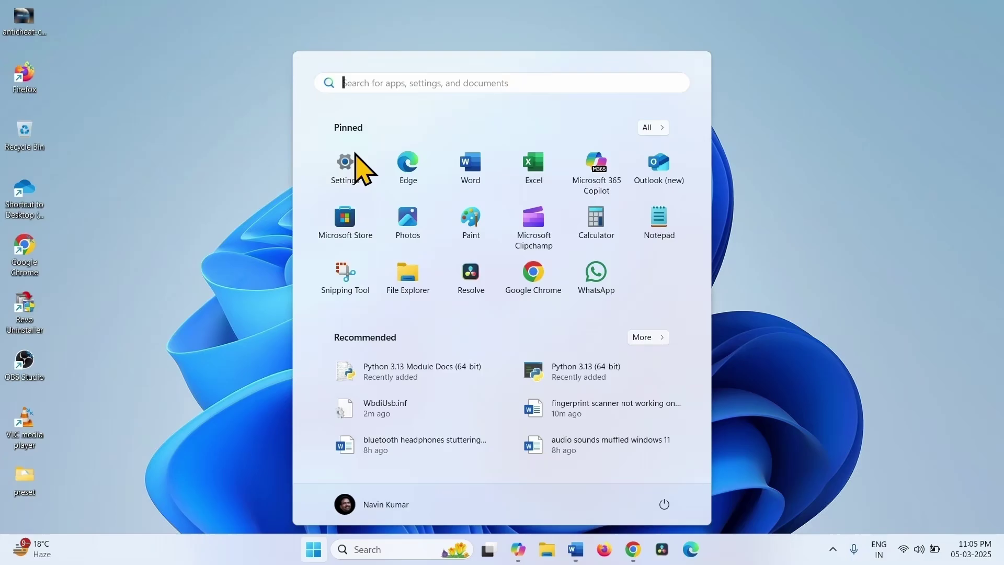
pyautogui.click(355, 155)
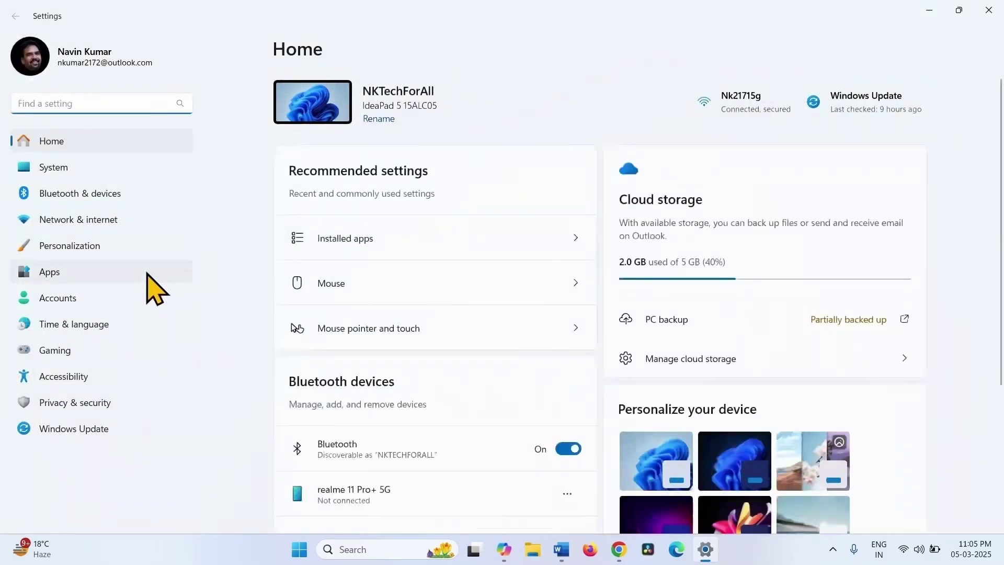
# - In Accounts > Sign-in options, expand Fingerprint recognition and choose Add a finger
pyautogui.click(56, 300)
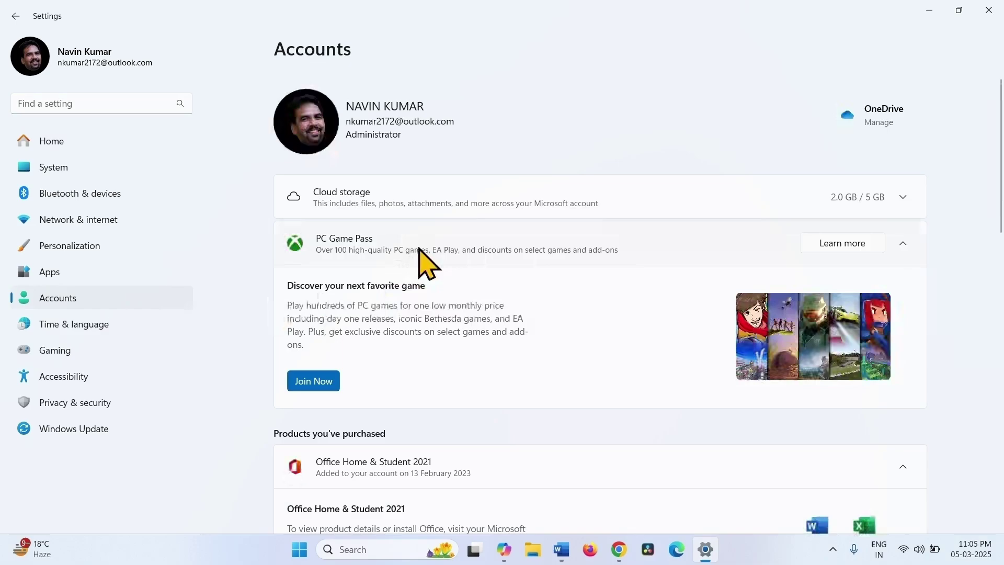
pyautogui.scroll(-5, 419, 251)
pyautogui.scroll(-3, 419, 249)
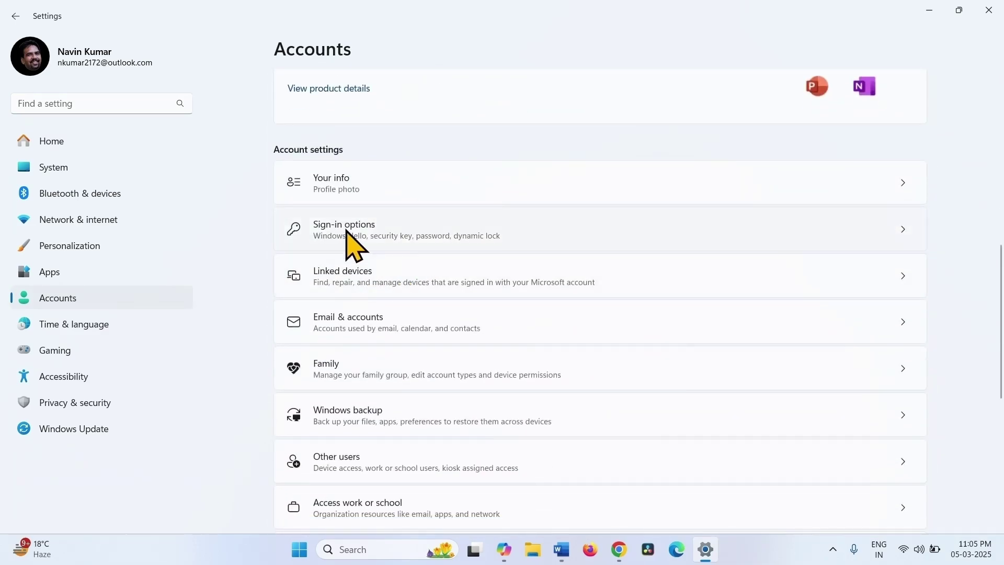
pyautogui.click(393, 229)
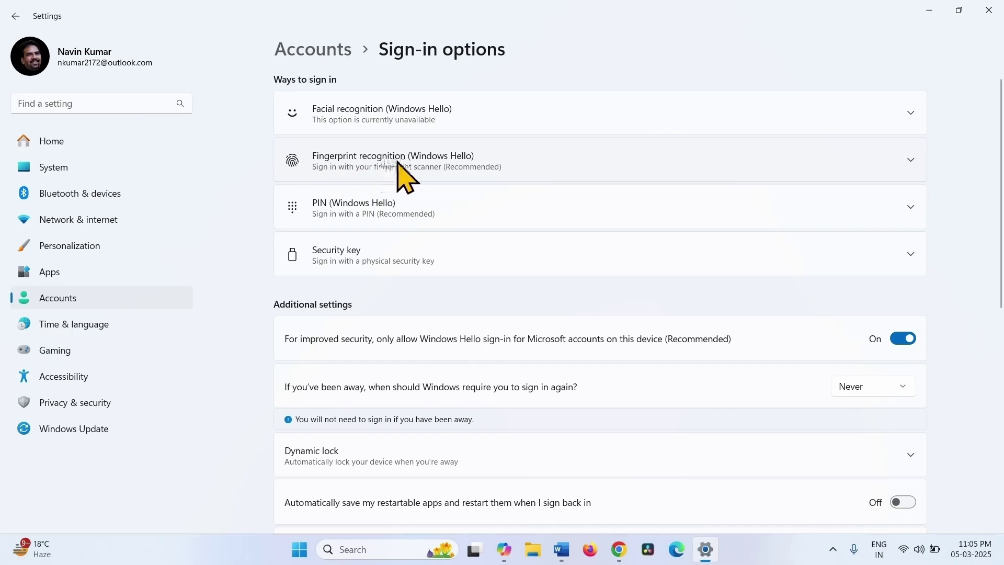
pyautogui.click(478, 161)
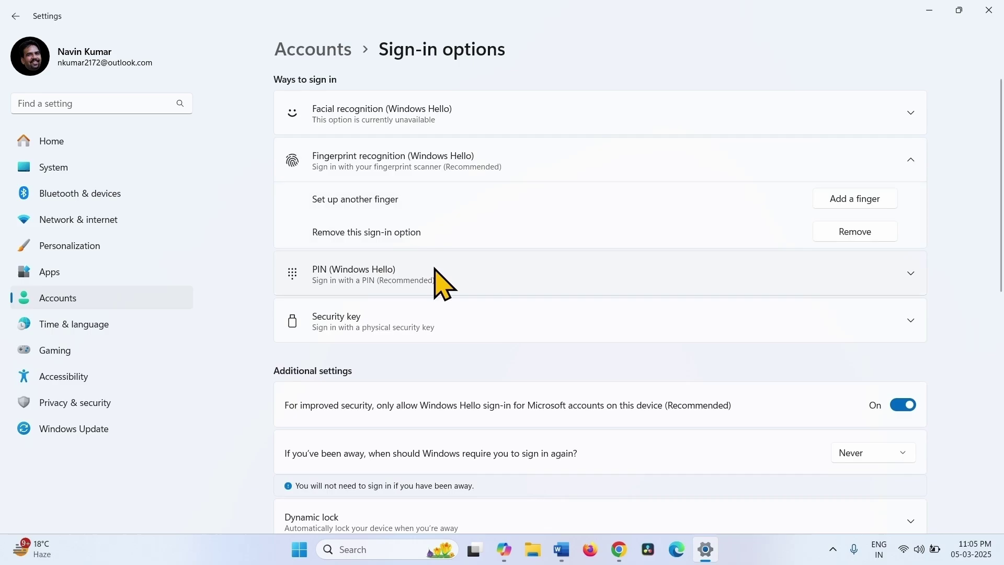
pyautogui.click(869, 199)
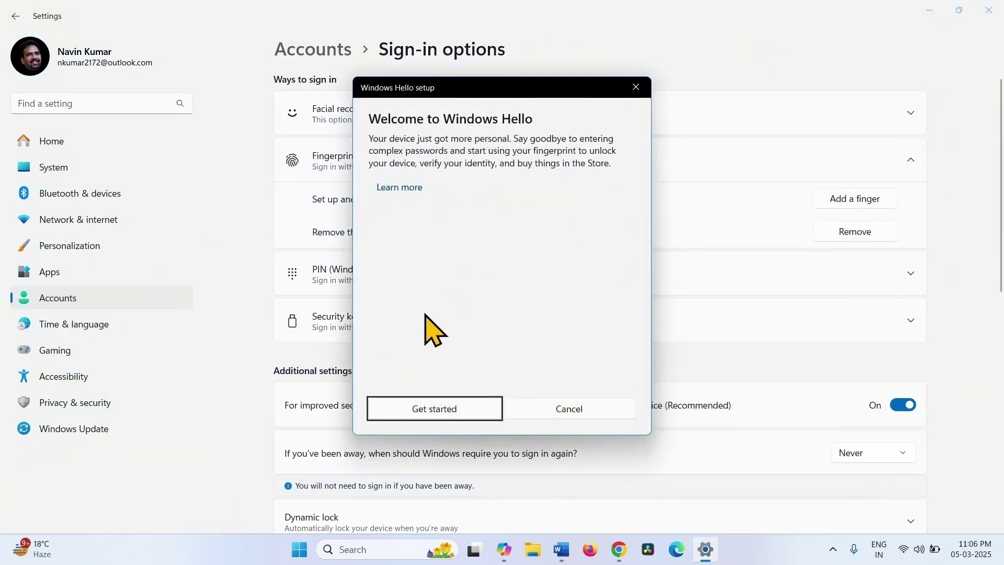
# - Start Windows Hello fingerprint setup, verify with the account PIN, then close the setup and Settings
pyautogui.click(417, 411)
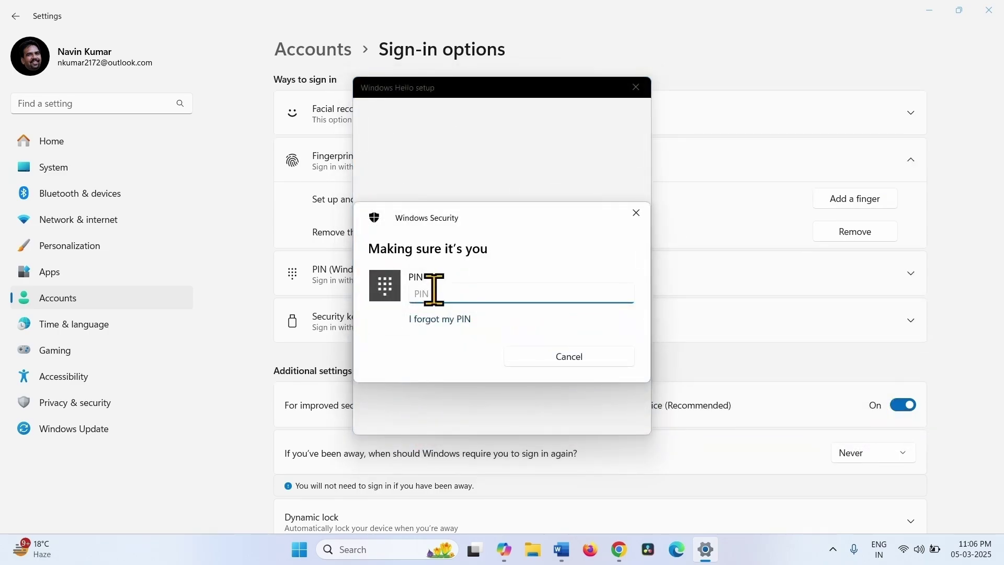
pyautogui.press('Return')
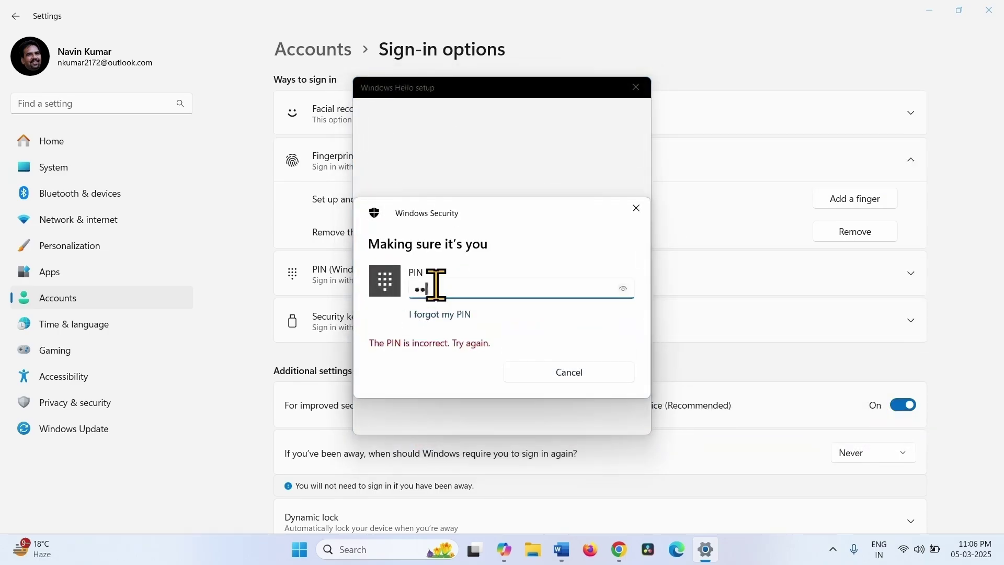
pyautogui.press('Return')
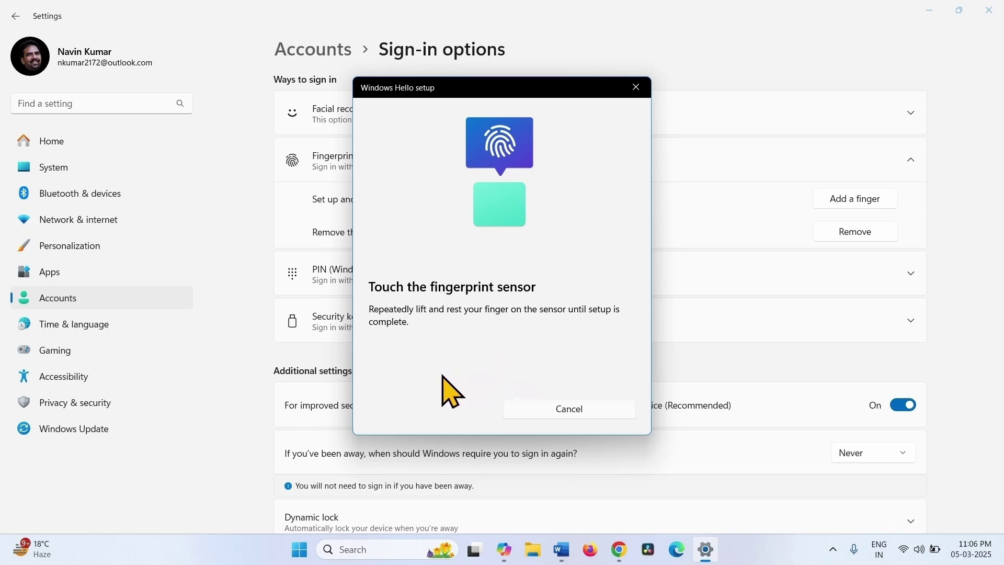
pyautogui.click(637, 87)
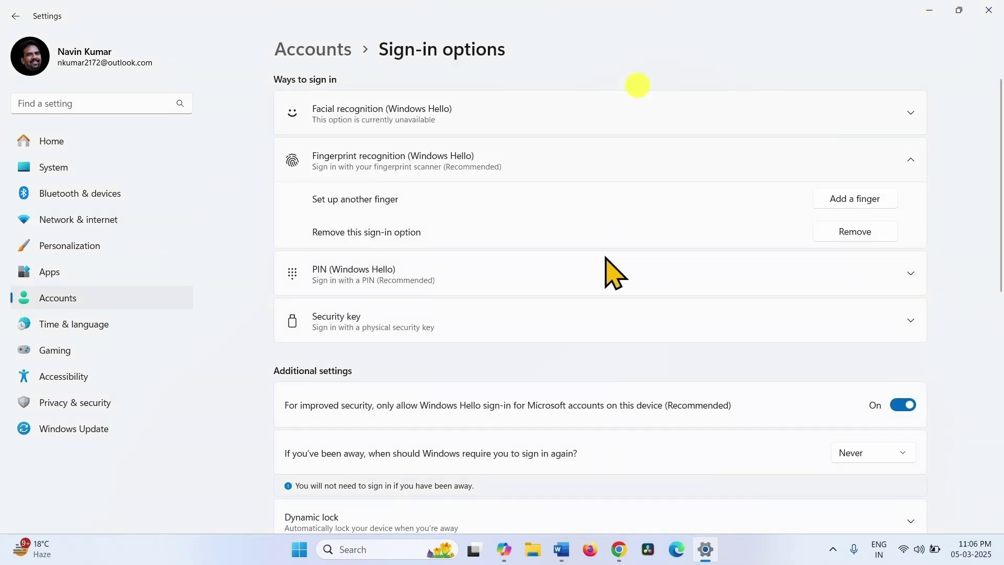
pyautogui.click(988, 11)
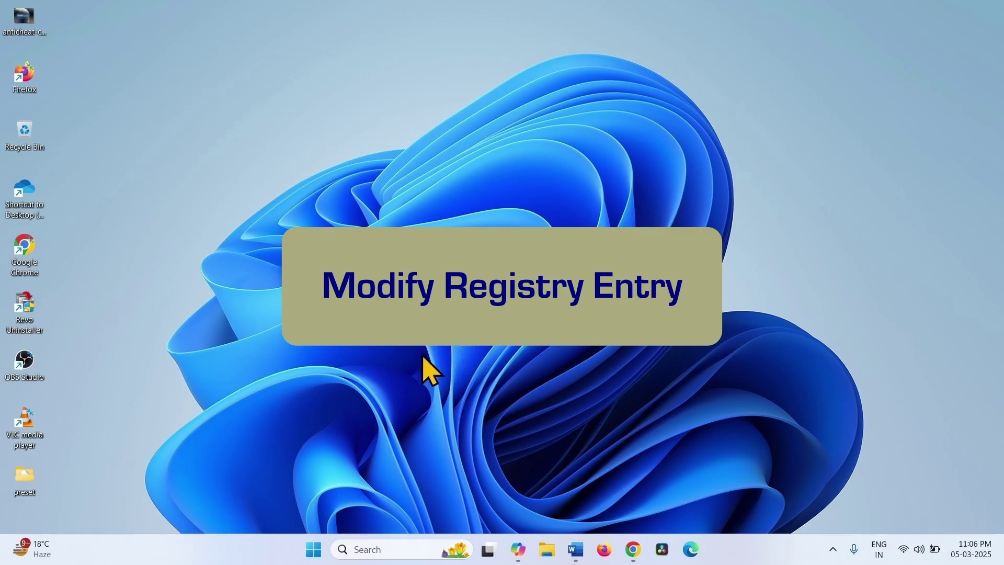
# - Search the taskbar for 'regedit' to bring up Registry Editor as the best match
pyautogui.click(366, 550)
pyautogui.click(243, 410)
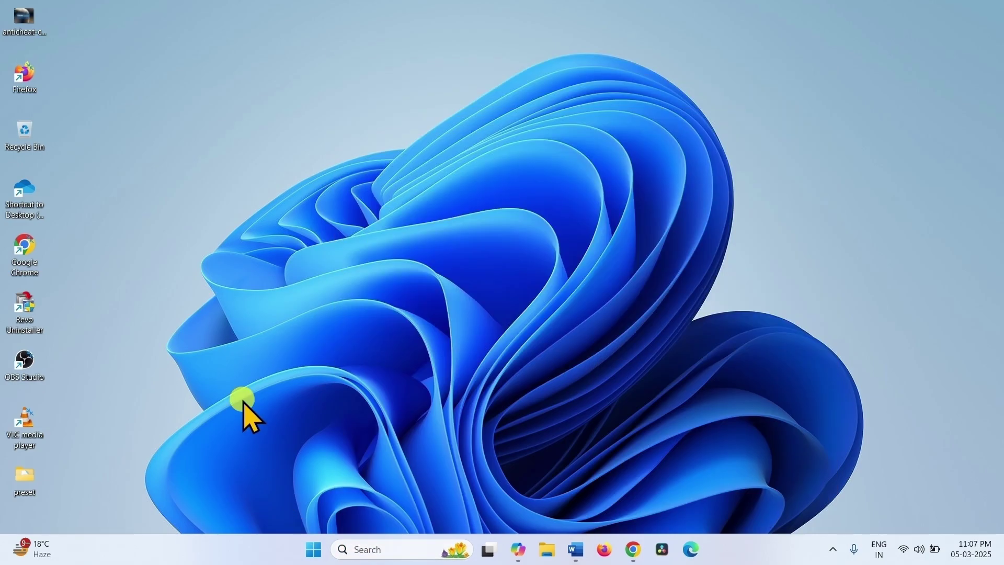
pyautogui.click(361, 553)
pyautogui.write('reged')
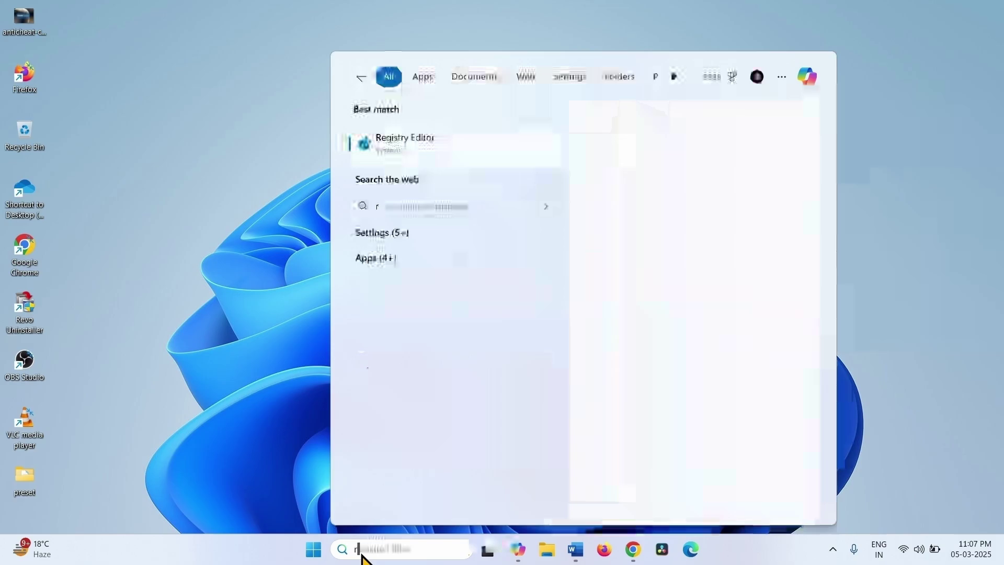
pyautogui.write('it')
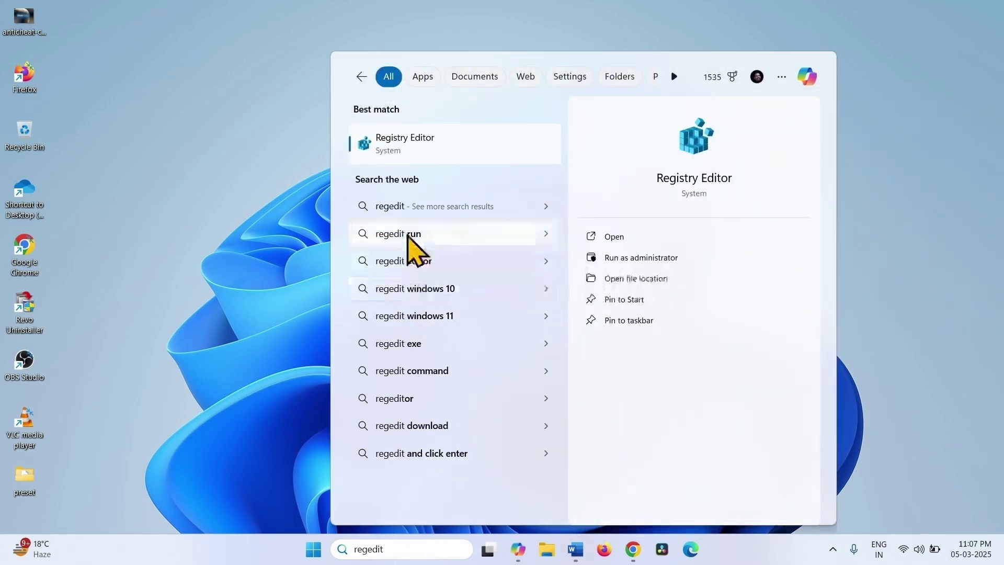
# - Launch Registry Editor with UAC approval and expand HKEY_LOCAL_MACHINE\SOFTWARE
pyautogui.click(419, 141)
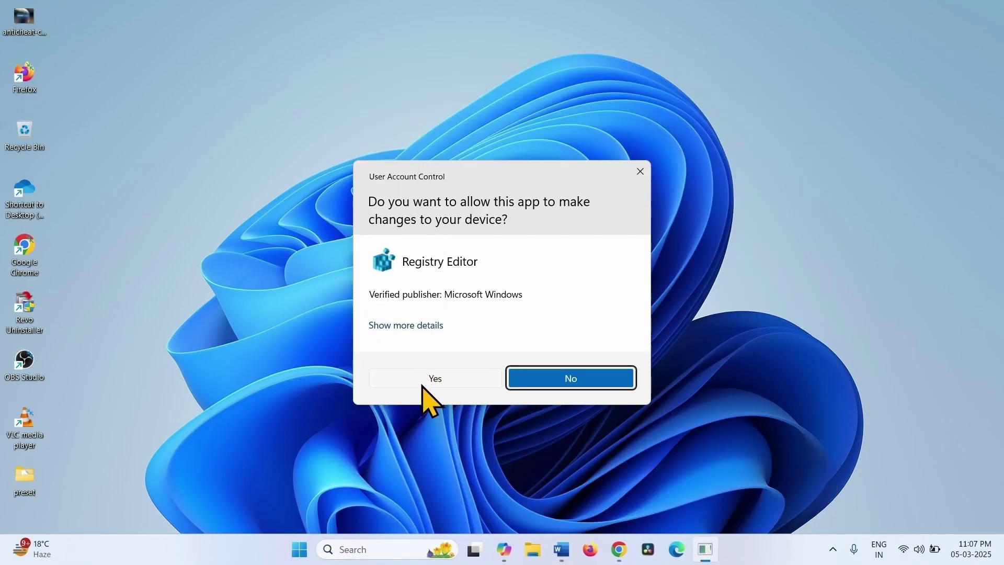
pyautogui.click(421, 384)
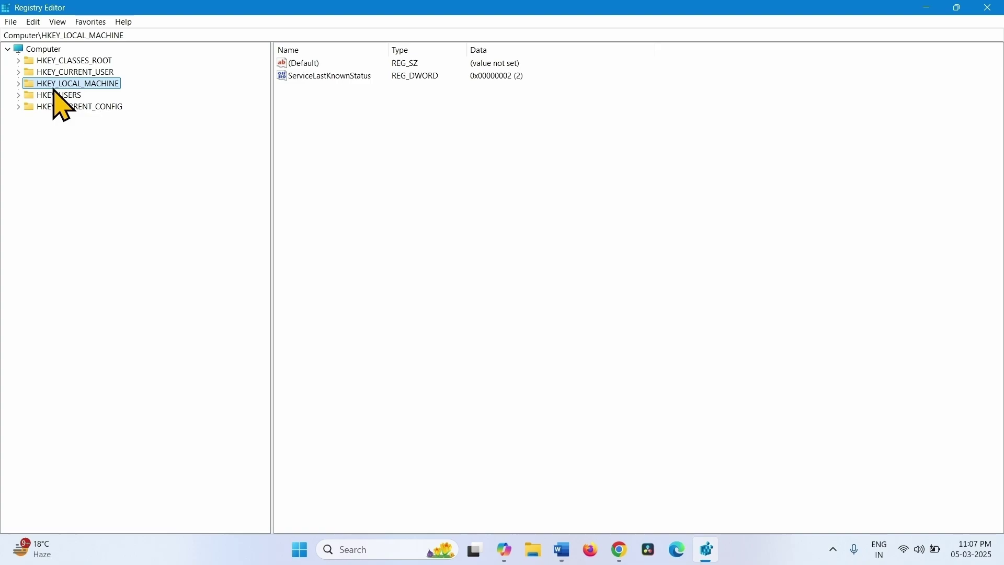
pyautogui.click(19, 84)
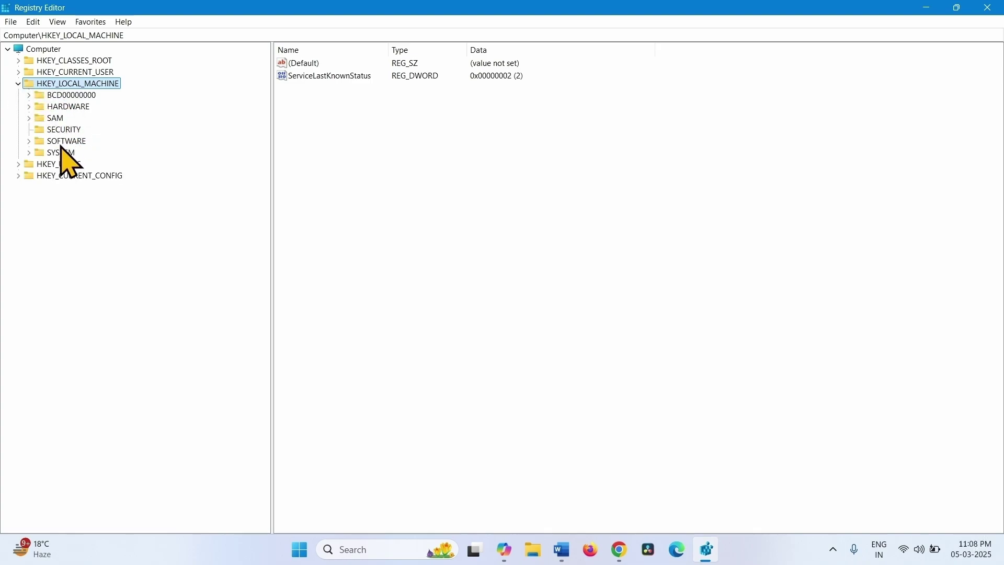
pyautogui.doubleClick(47, 142)
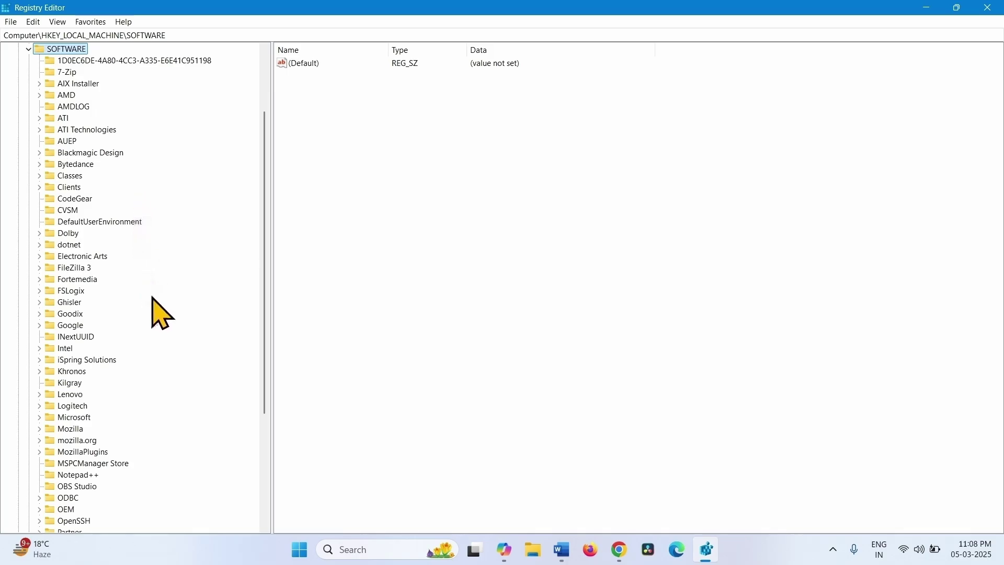
# - Navigate Microsoft\CspSchema\passportforwork\device and select the biometrics key
pyautogui.scroll(-5, 85, 303)
pyautogui.doubleClick(73, 256)
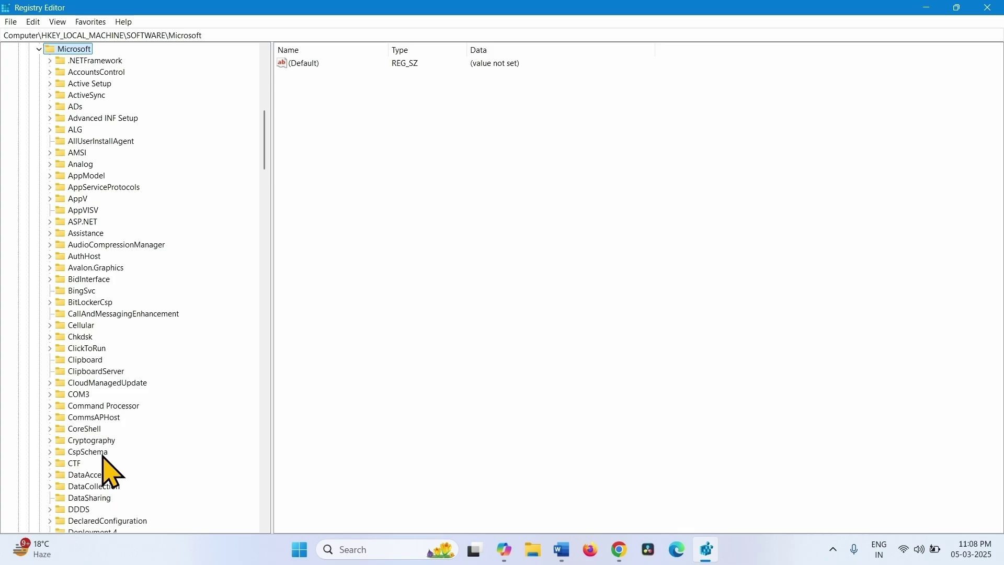
pyautogui.doubleClick(99, 453)
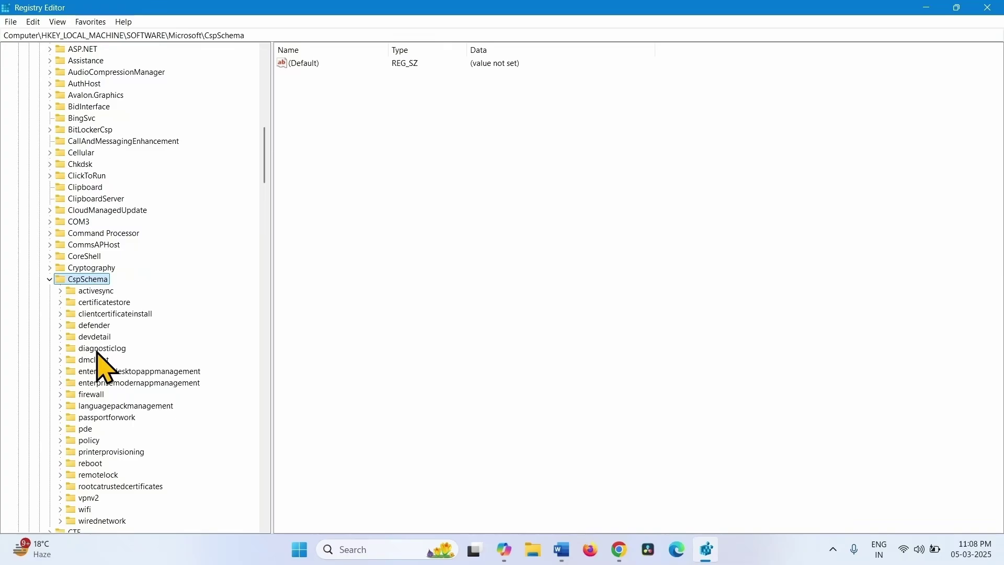
pyautogui.doubleClick(104, 419)
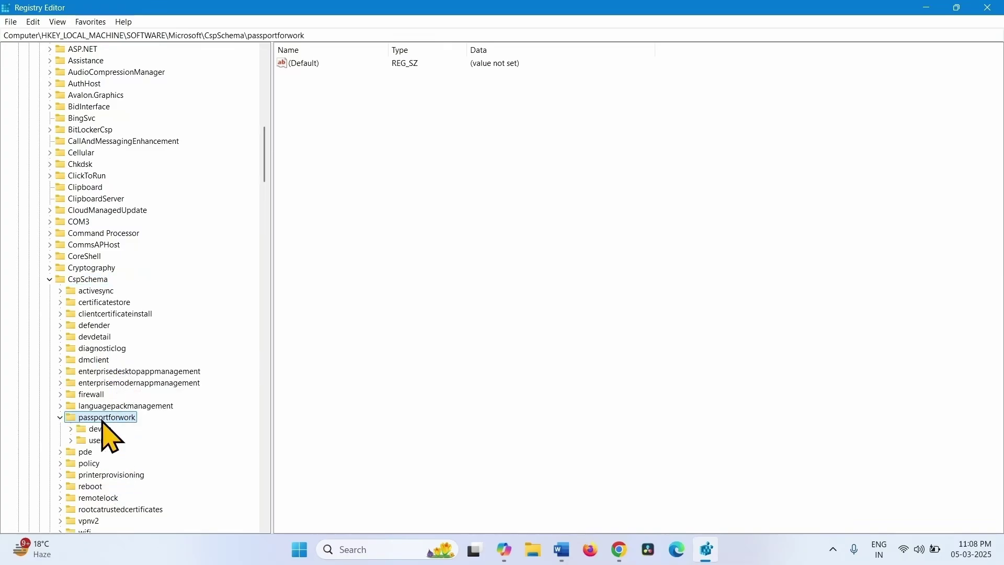
pyautogui.click(70, 430)
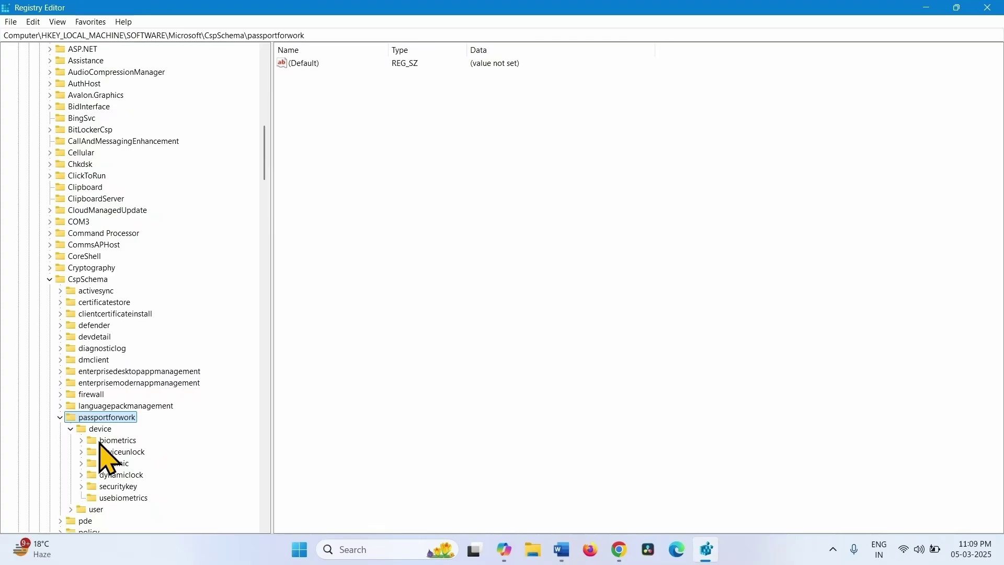
pyautogui.click(115, 445)
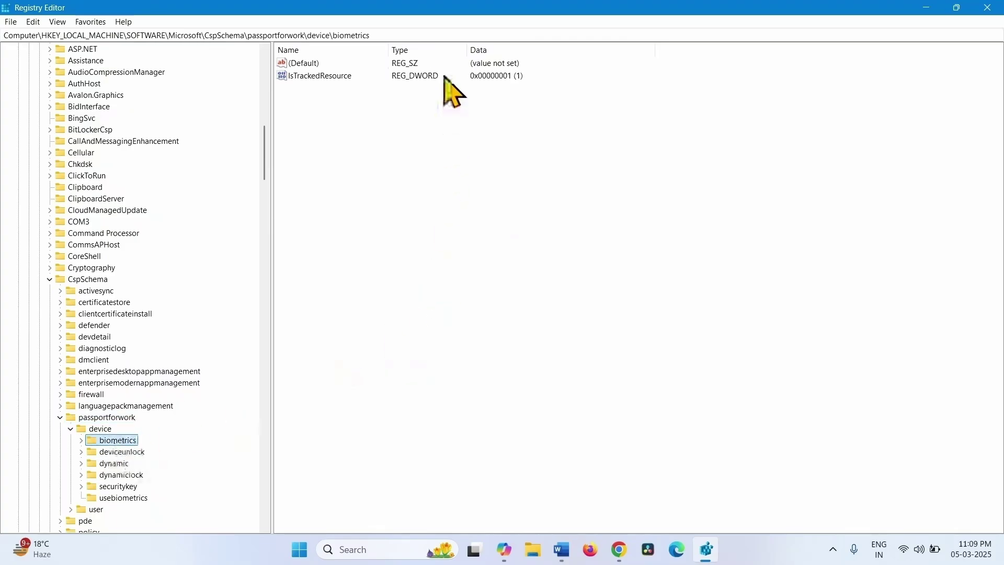
pyautogui.click(321, 77)
pyautogui.press('F2')
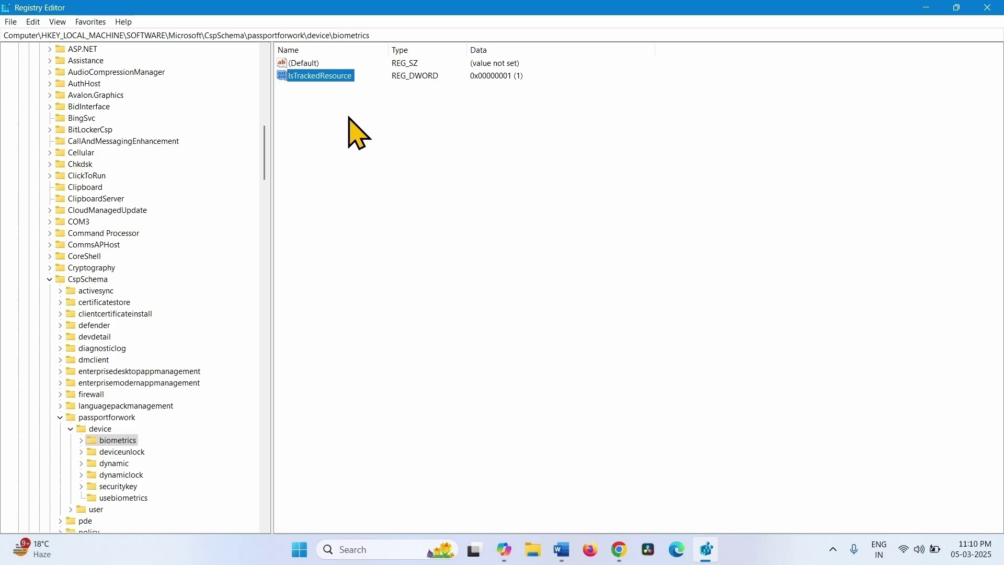
pyautogui.rightClick(335, 80)
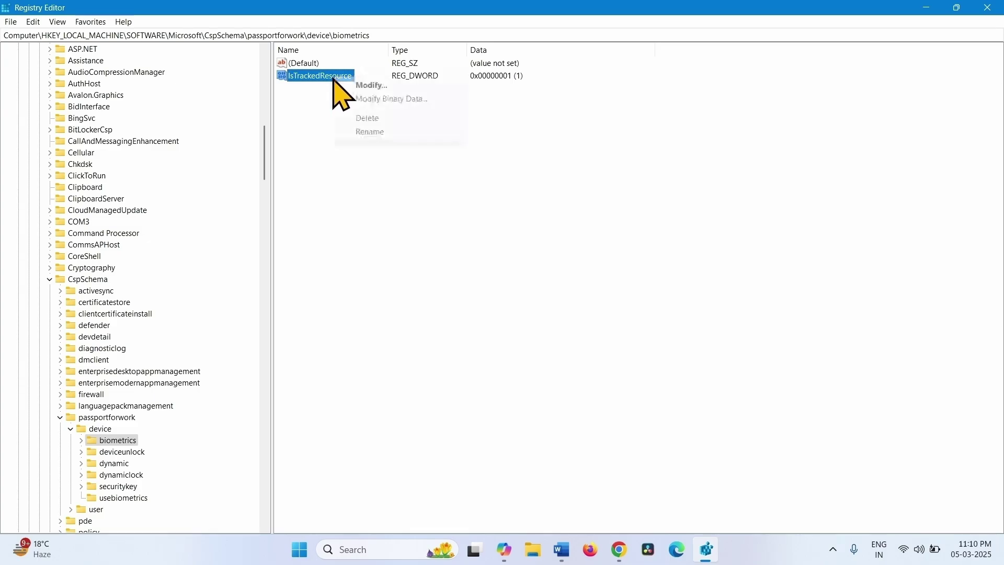
pyautogui.click(360, 88)
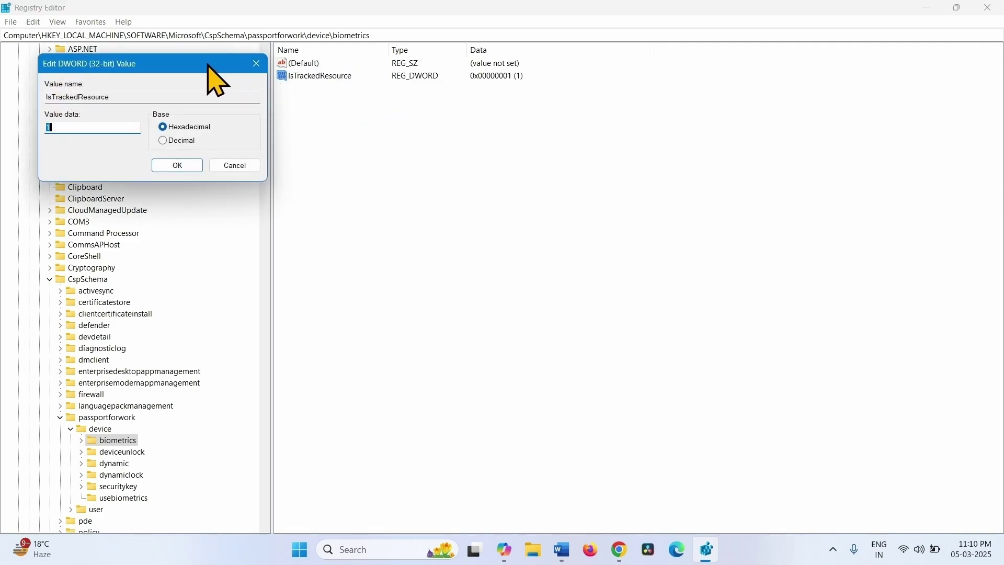
pyautogui.moveTo(202, 63); pyautogui.dragTo(645, 96)
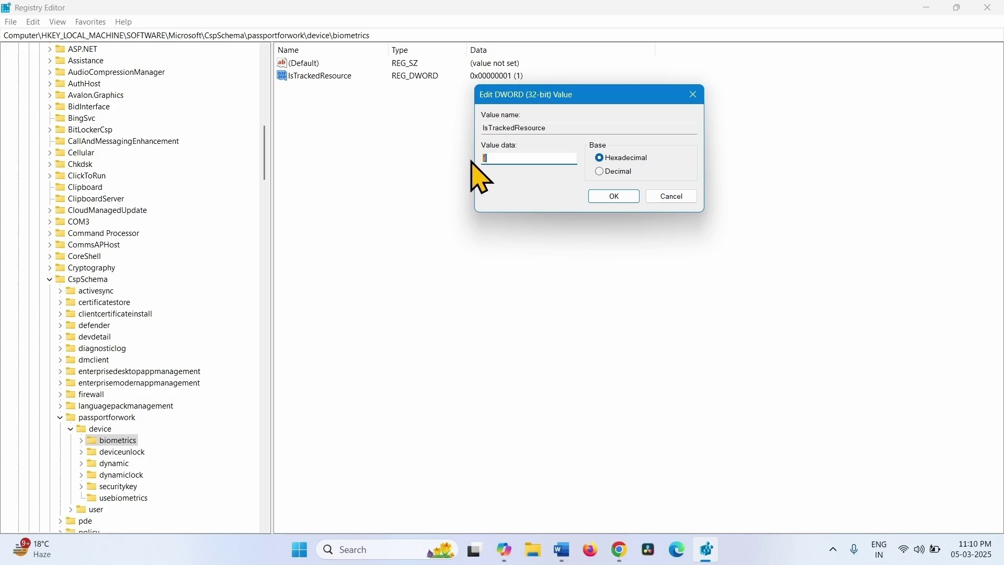
pyautogui.click(610, 198)
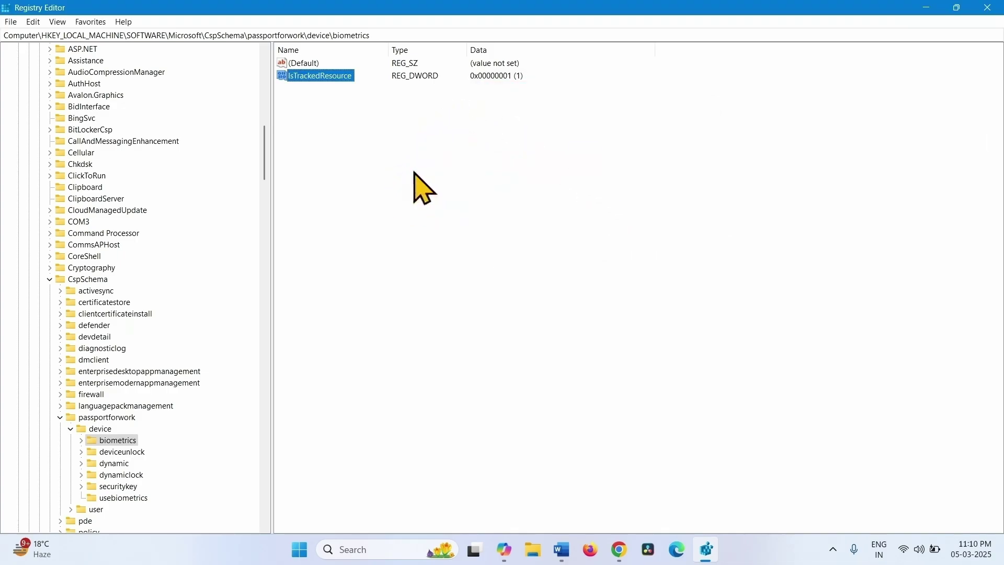
# - Create a new DWORD (32-bit) value named New Value #1 under biometrics
pyautogui.click(348, 149)
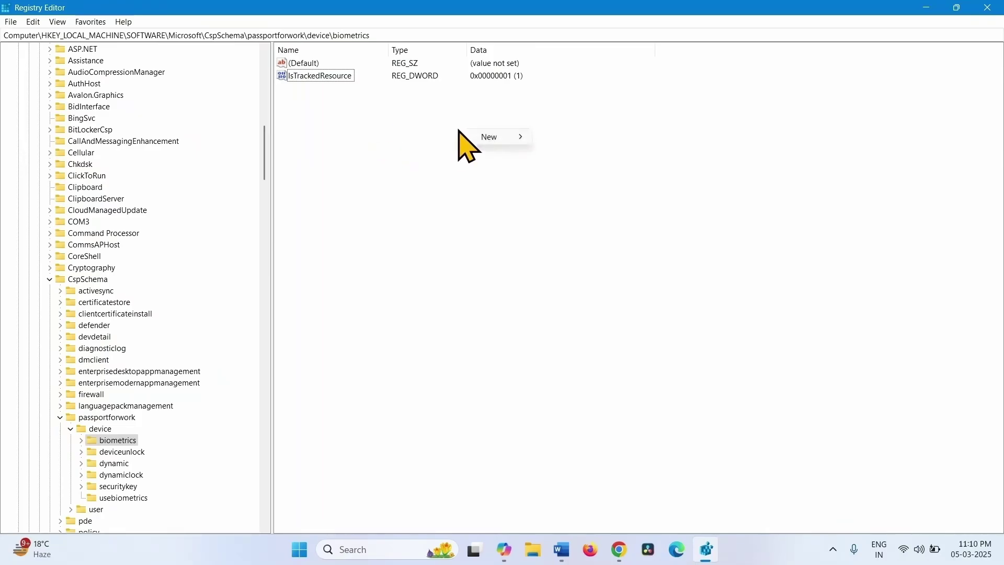
pyautogui.moveTo(496, 137)
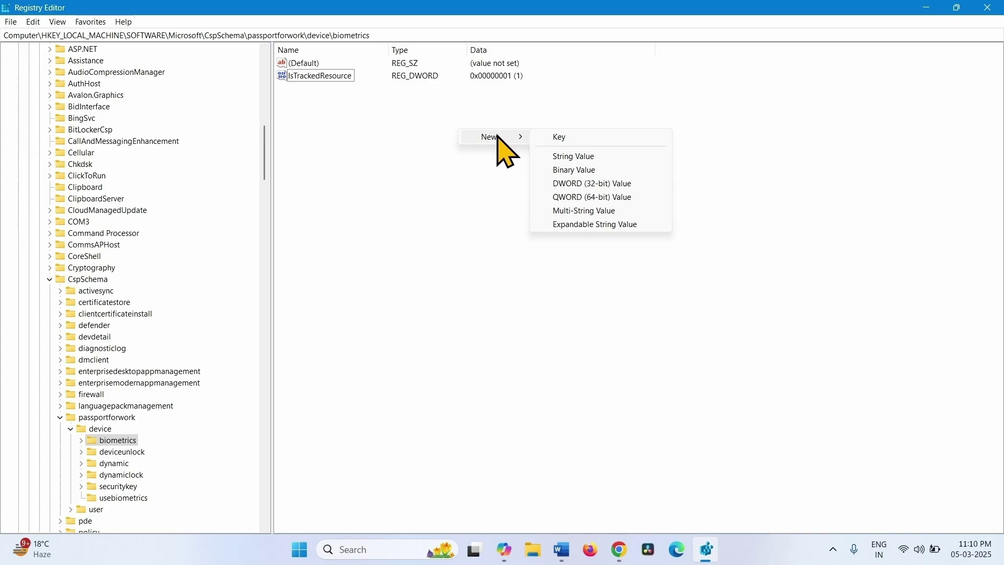
pyautogui.click(576, 184)
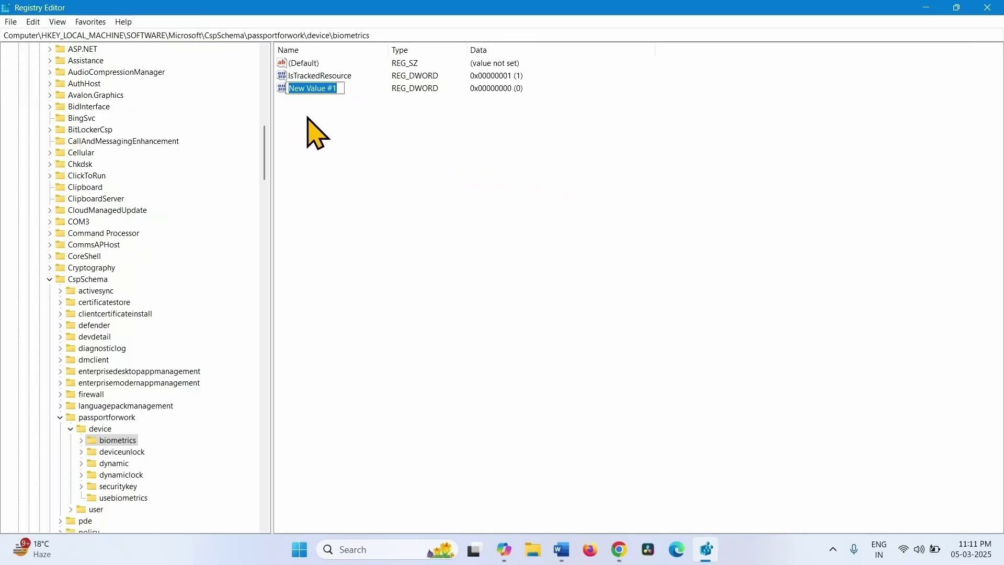
pyautogui.click(344, 88)
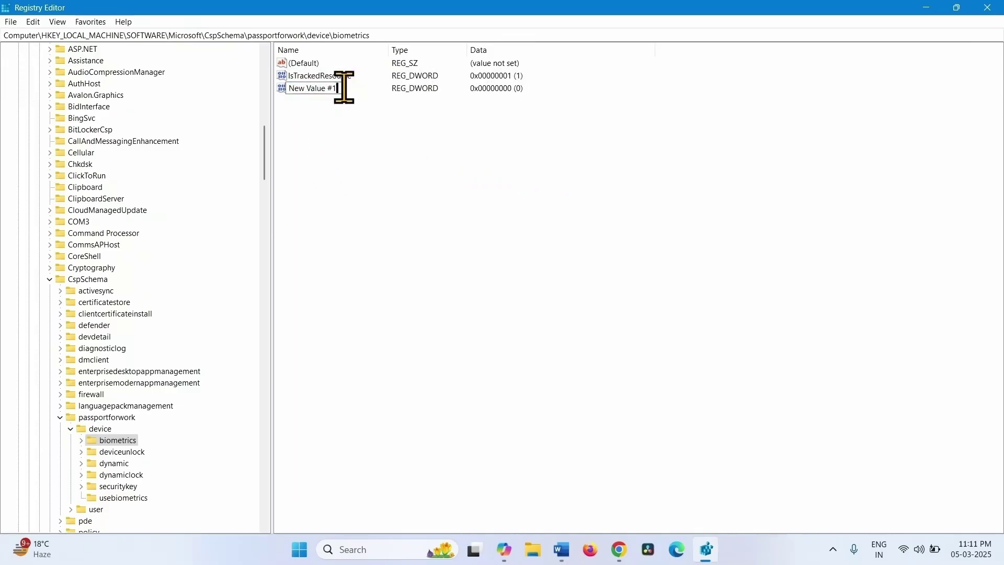
pyautogui.moveTo(339, 88); pyautogui.dragTo(292, 90)
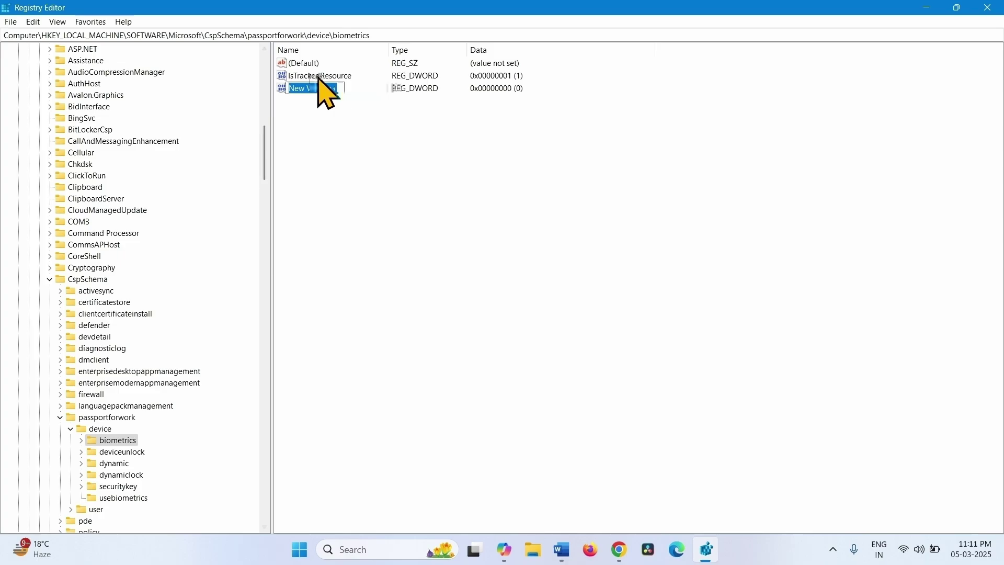
pyautogui.press('Return')
# - Open New Value #1's data editor, type 1, close it without saving, and exit Registry Editor
pyautogui.rightClick(312, 90)
pyautogui.click(334, 95)
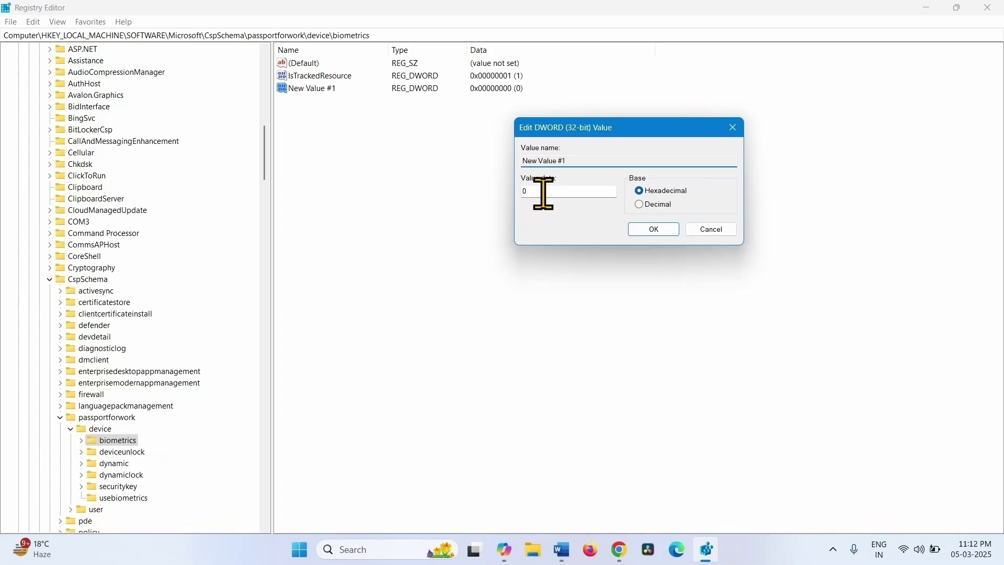
pyautogui.write('1')
pyautogui.click(733, 127)
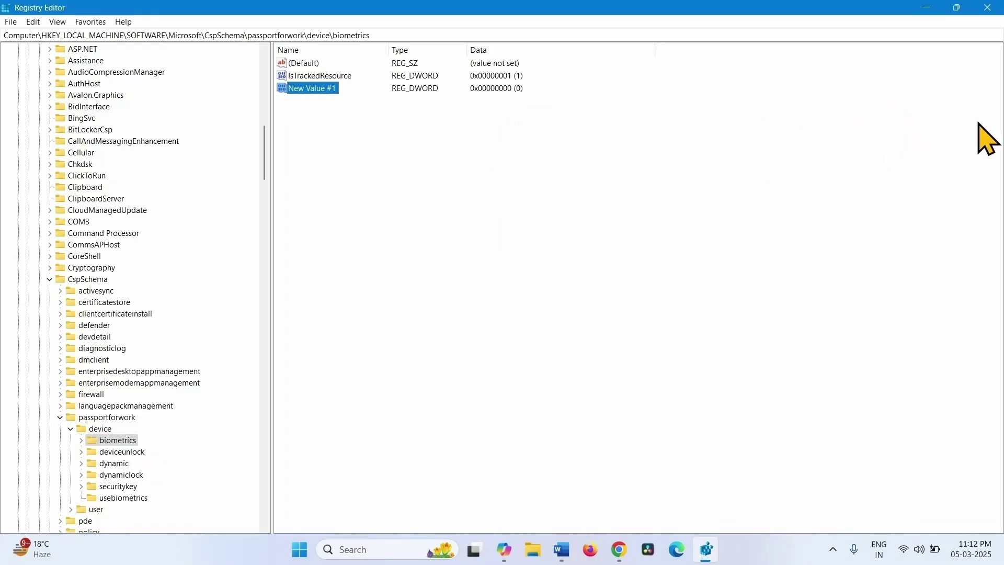
pyautogui.click(990, 7)
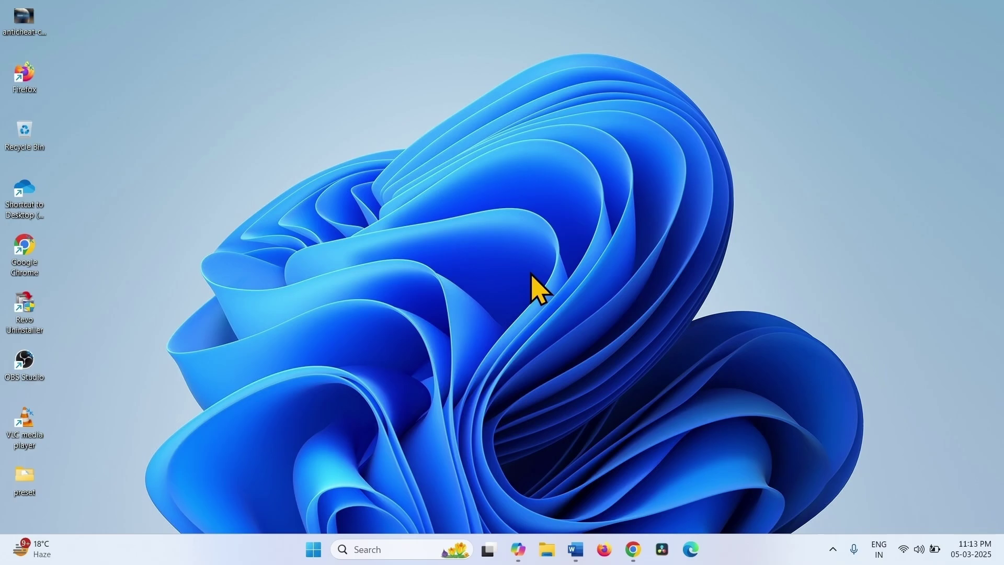
pyautogui.press('super+x')
# - Run 'msdt.exe -id DeviceDiagnostic' from the Run dialog opened via the Start right-click menu
pyautogui.click(577, 410)
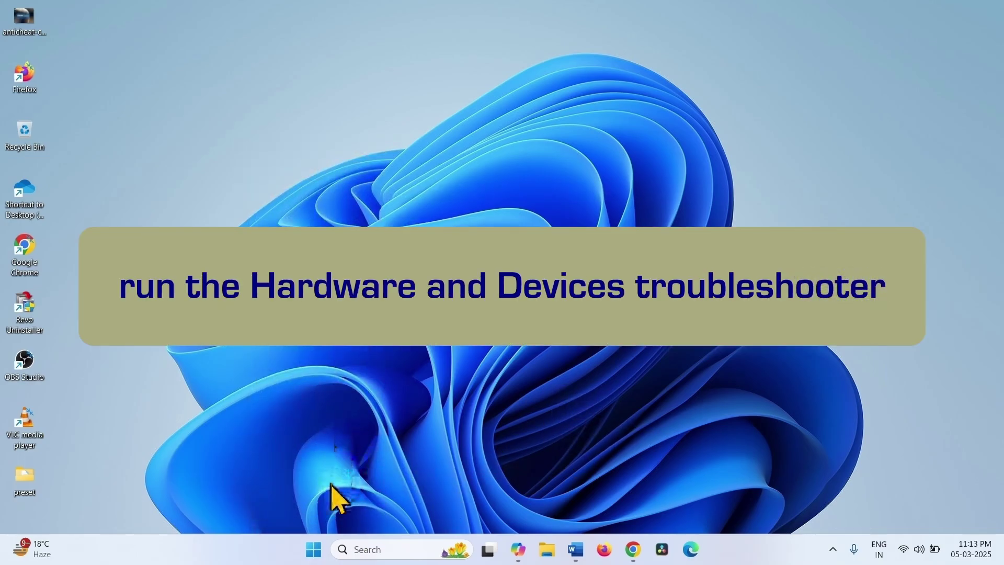
pyautogui.rightClick(314, 550)
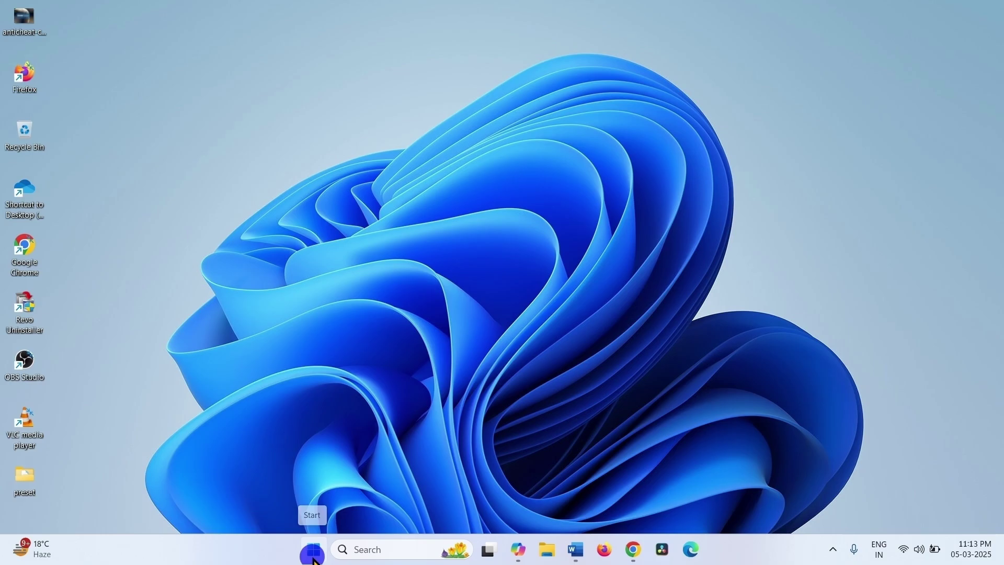
pyautogui.click(285, 471)
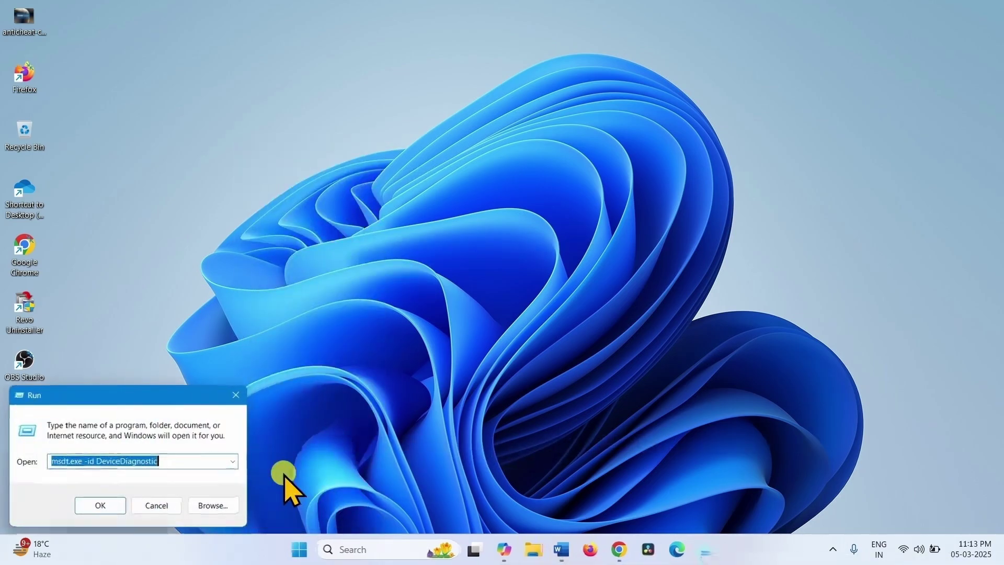
pyautogui.click(163, 462)
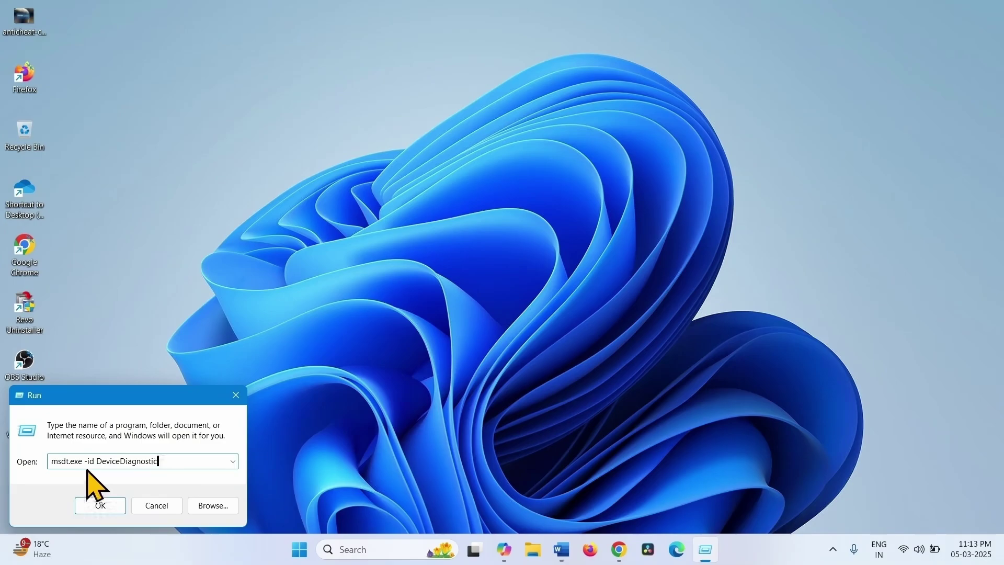
pyautogui.moveTo(166, 464); pyautogui.dragTo(15, 464)
pyautogui.click(175, 462)
pyautogui.click(101, 506)
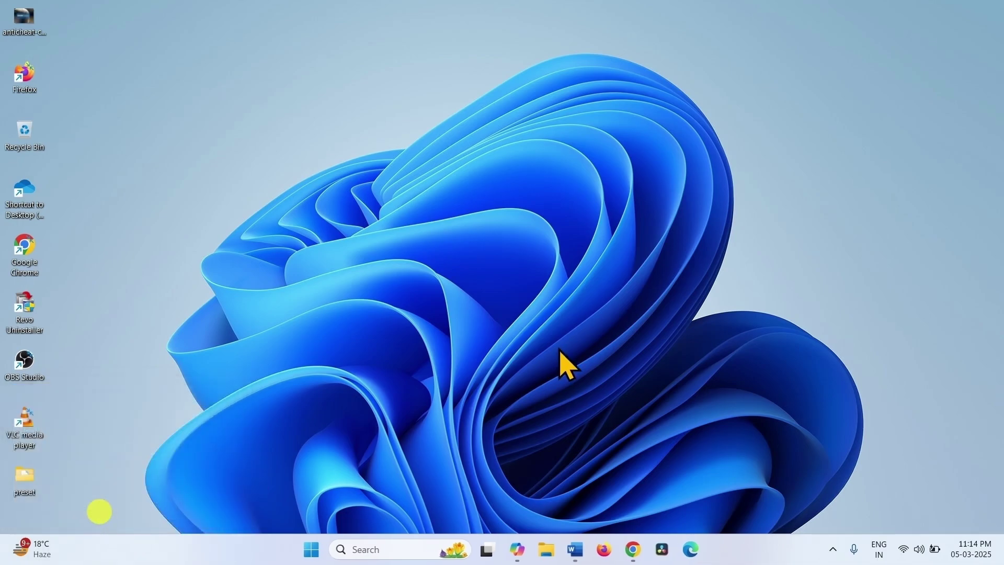
# - Run the Hardware and Devices scan, apply the suggested restart fix, and close when finished
pyautogui.click(608, 396)
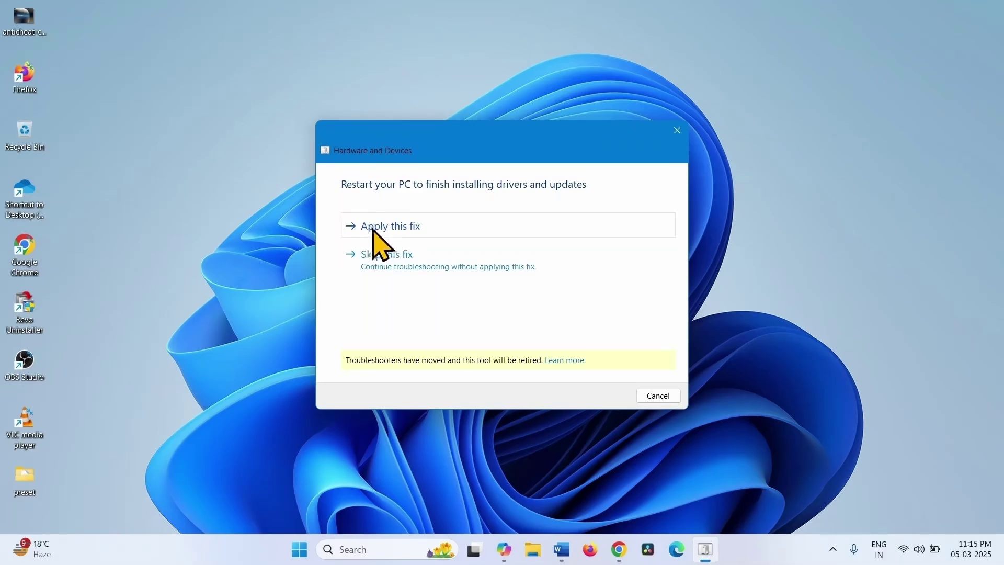
pyautogui.click(398, 230)
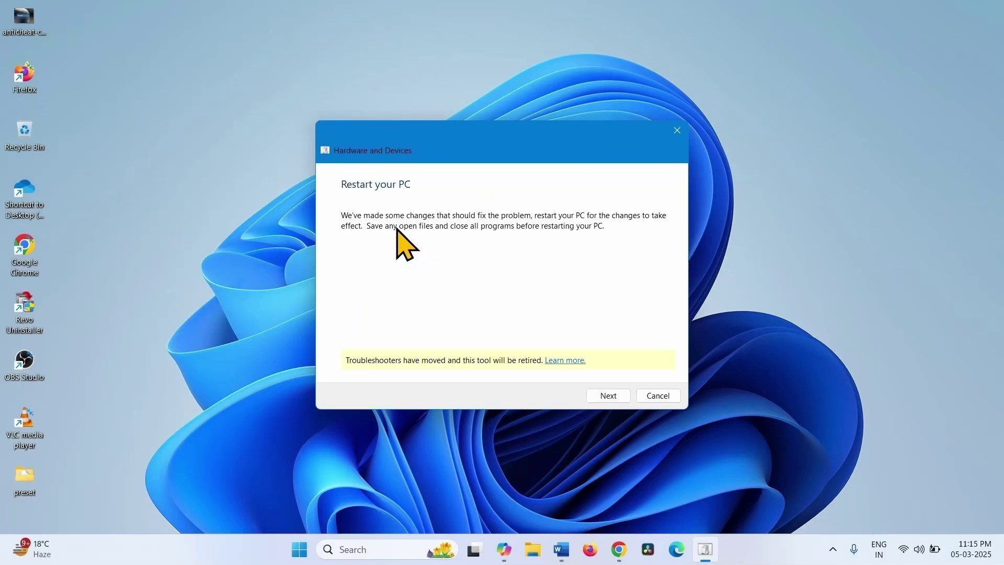
pyautogui.click(609, 396)
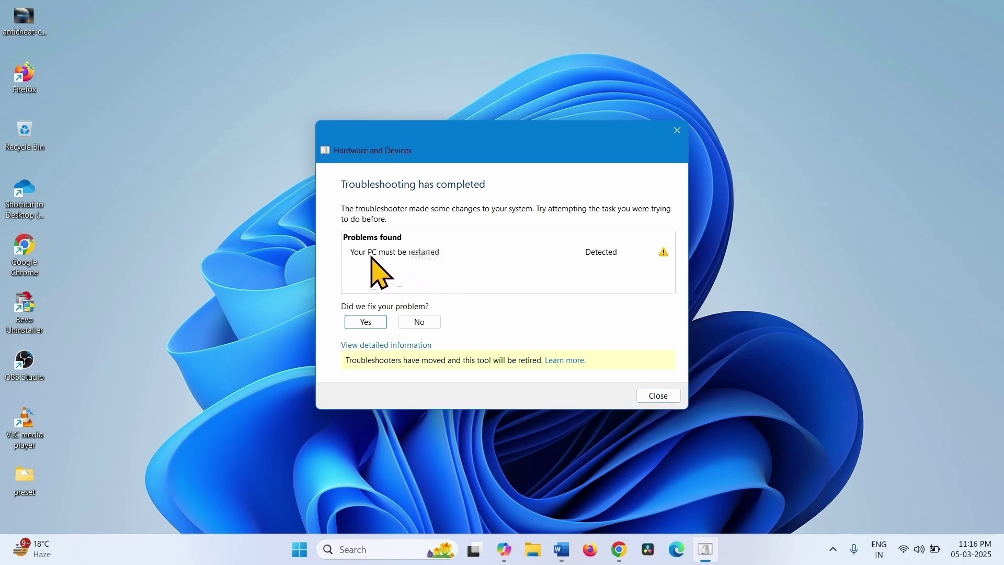
pyautogui.click(660, 397)
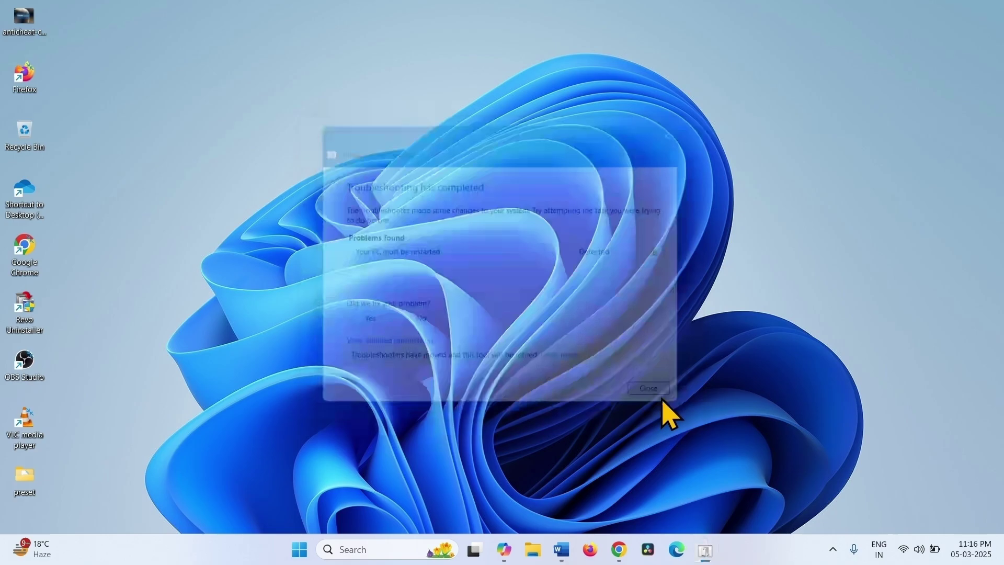
# - Restart the PC from the Start menu's power options
pyautogui.click(314, 549)
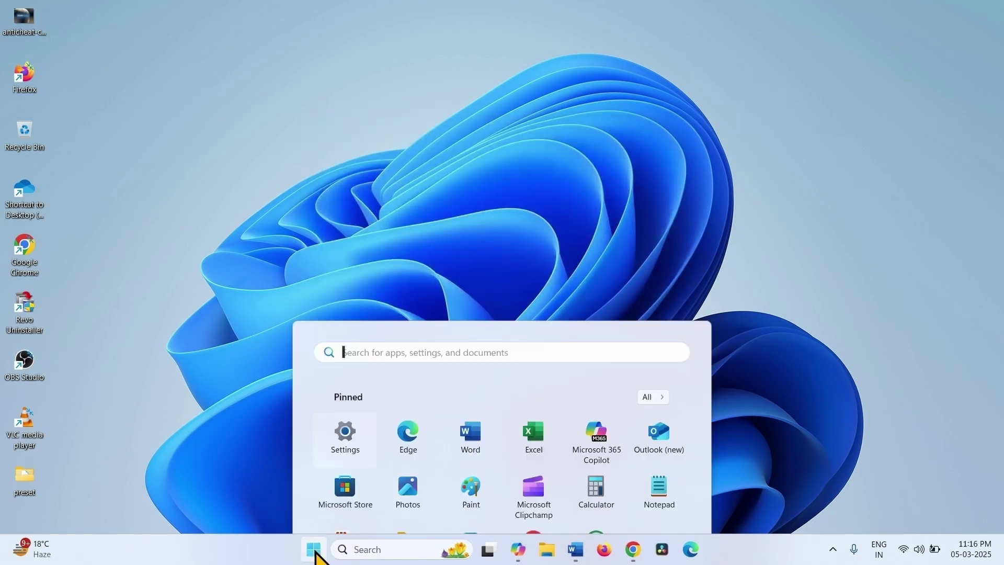
pyautogui.click(665, 505)
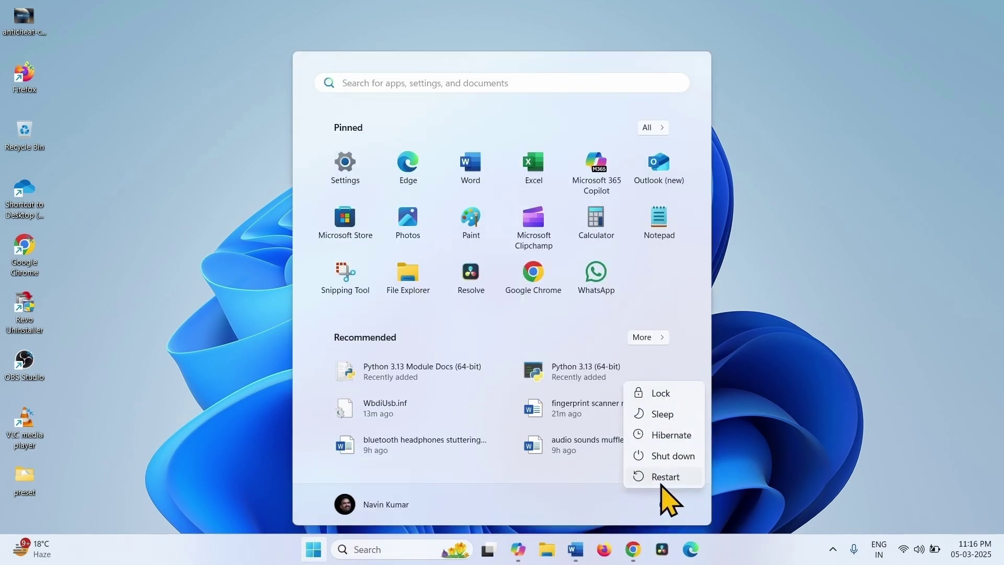
pyautogui.click(870, 243)
pyautogui.click(871, 242)
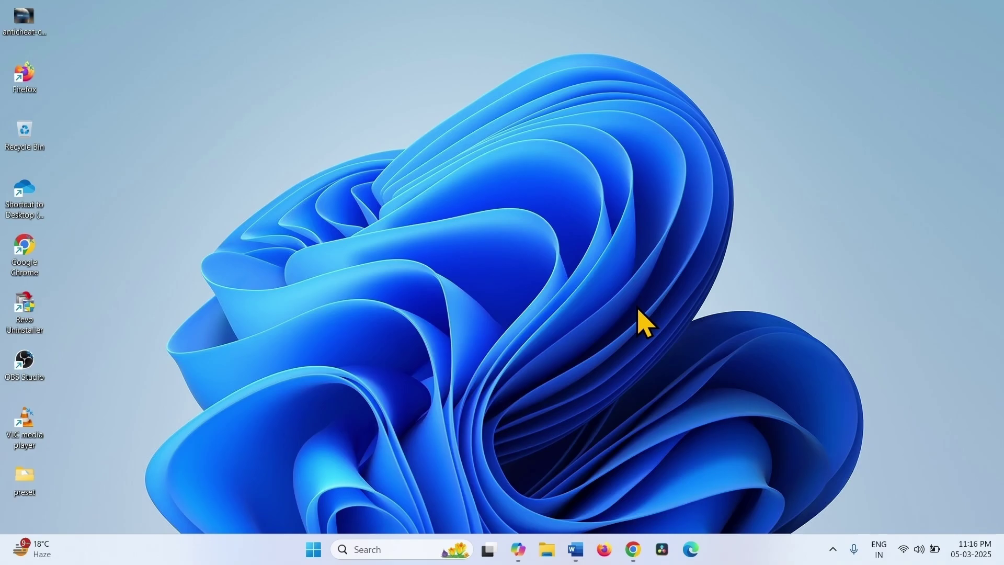